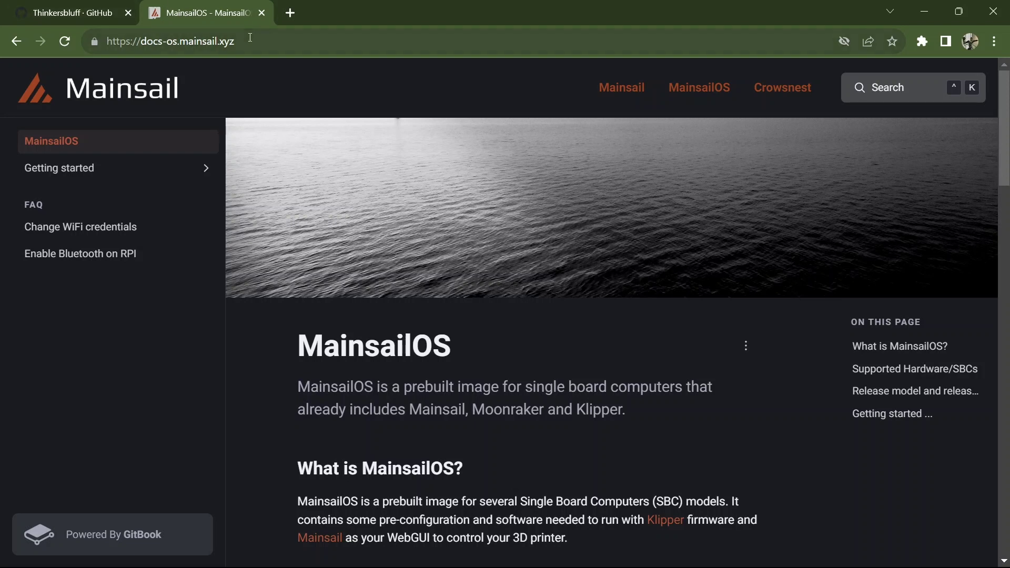
Step: Select the docs site address and scroll down through the MainsailOS docs page
{"action": "left_click", "coordinate": [221, 40]}
{"action": "left_click_drag", "start_coordinate": [233, 41], "coordinate": [103, 41]}
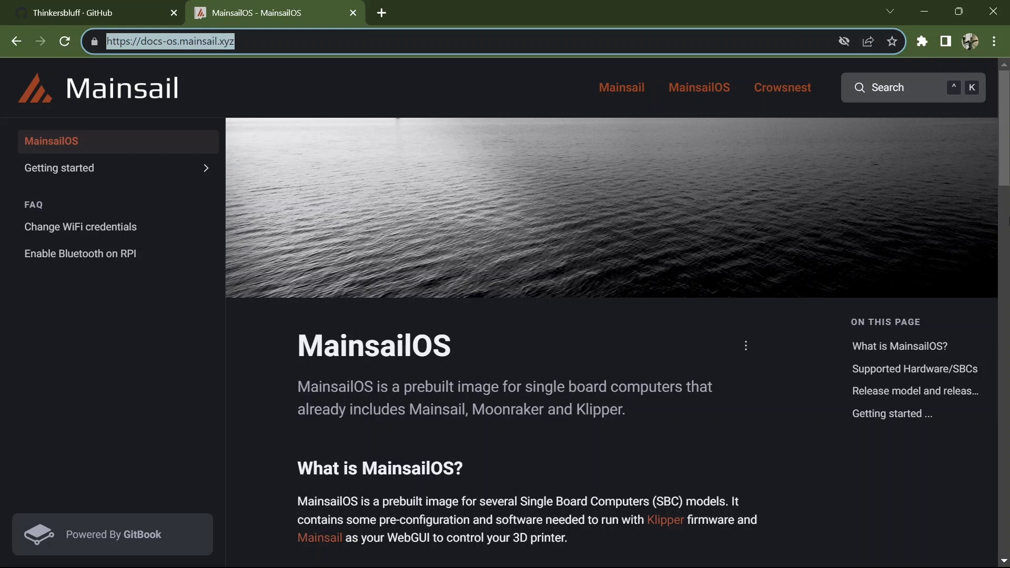
{"action": "left_click_drag", "start_coordinate": [1005, 182], "coordinate": [1006, 249]}
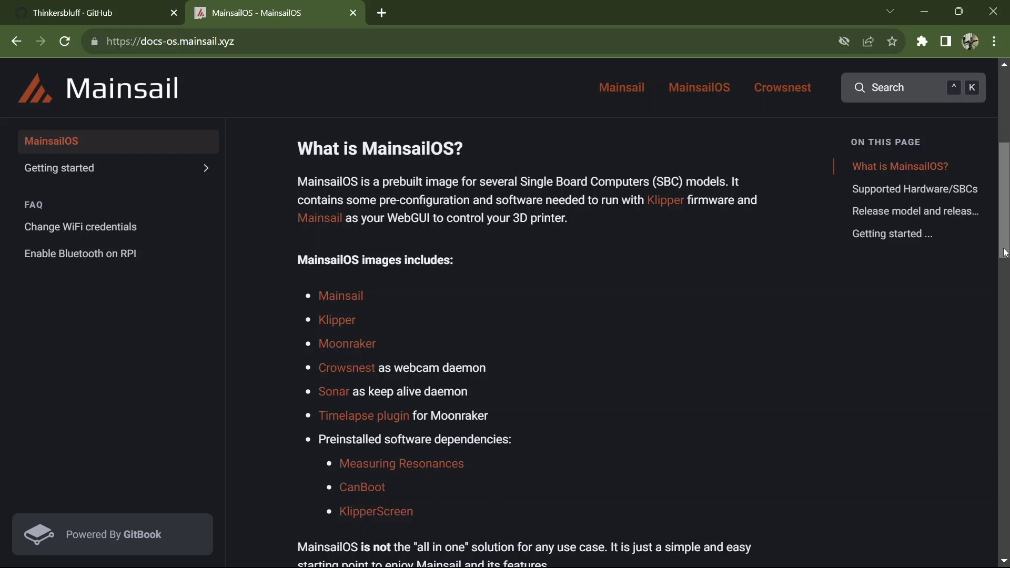
{"action": "left_click_drag", "start_coordinate": [1005, 253], "coordinate": [1005, 259]}
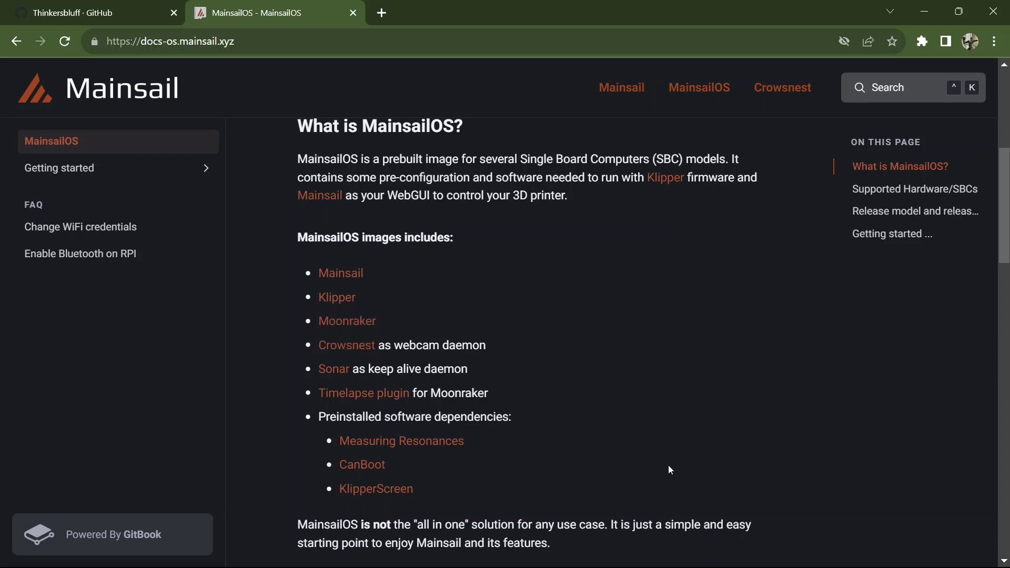
{"action": "scroll", "coordinate": [973, 311], "scroll_direction": "down", "scroll_amount": 7}
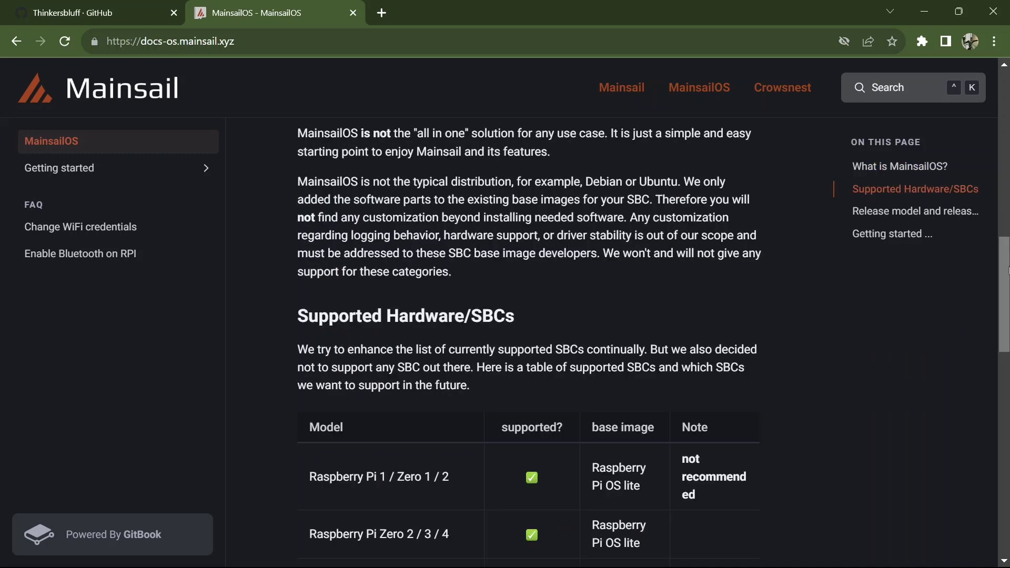
{"action": "scroll", "coordinate": [972, 311], "scroll_direction": "down", "scroll_amount": 5}
{"action": "scroll", "coordinate": [403, 513], "scroll_direction": "down", "scroll_amount": 8}
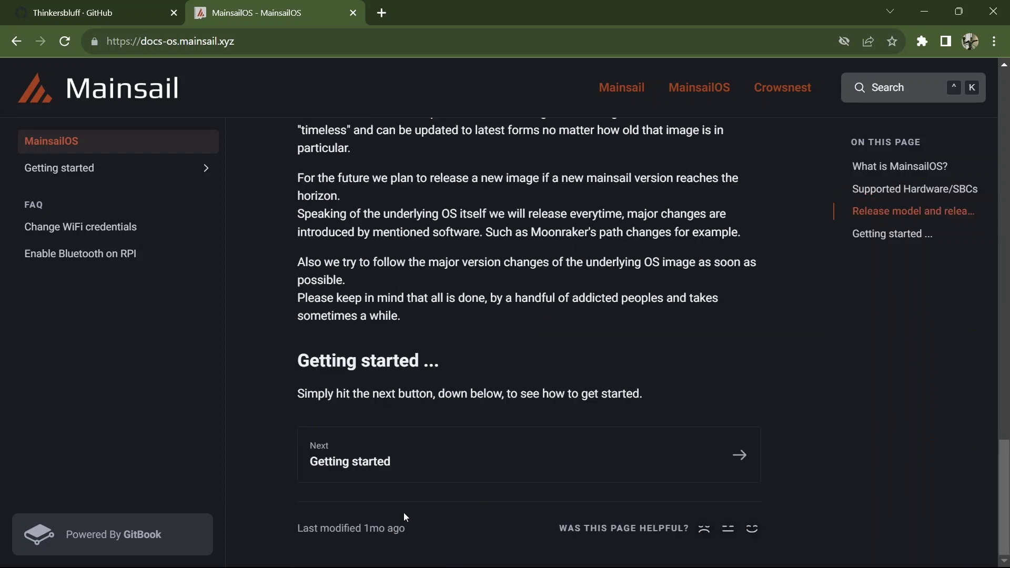
Step: Go via Getting started to the Raspberry Pi OS based MainsailOS guide's Preparation section
{"action": "left_click", "coordinate": [383, 460]}
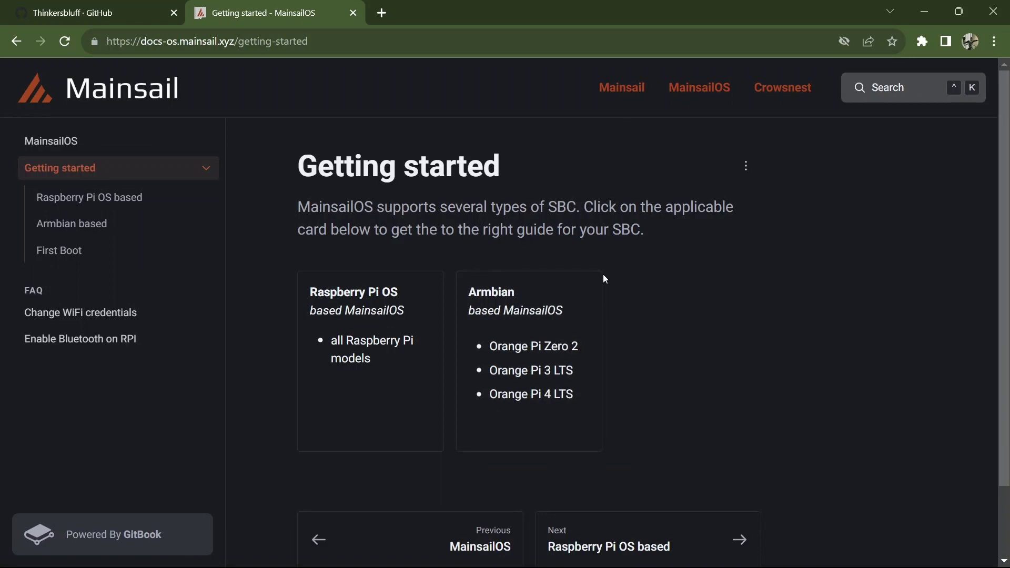
{"action": "left_click", "coordinate": [384, 341]}
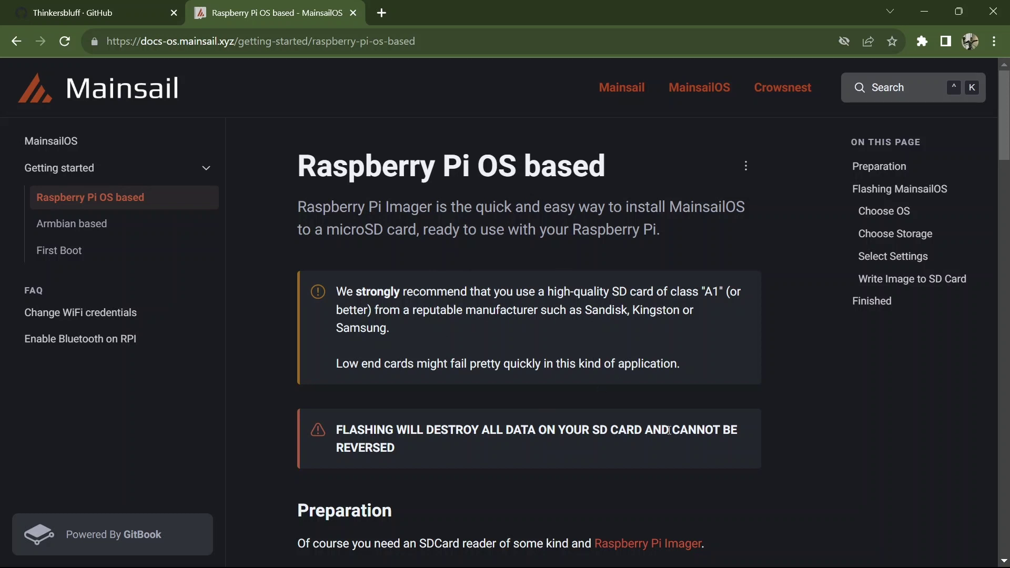
{"action": "left_click", "coordinate": [1005, 561]}
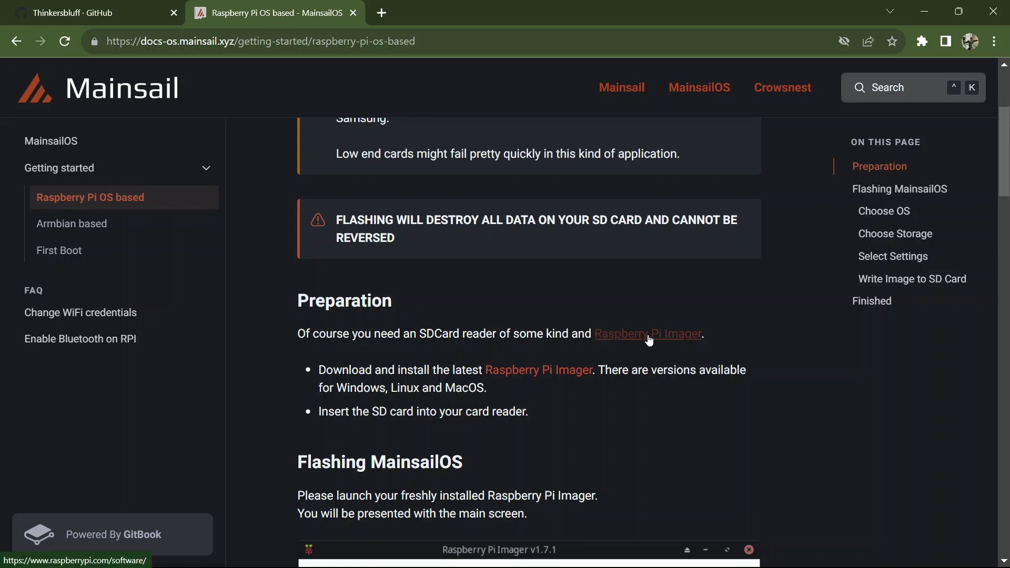
Step: Download the Raspberry Pi Imager installer imager_1.7.5.exe for Windows
{"action": "left_click", "coordinate": [566, 372]}
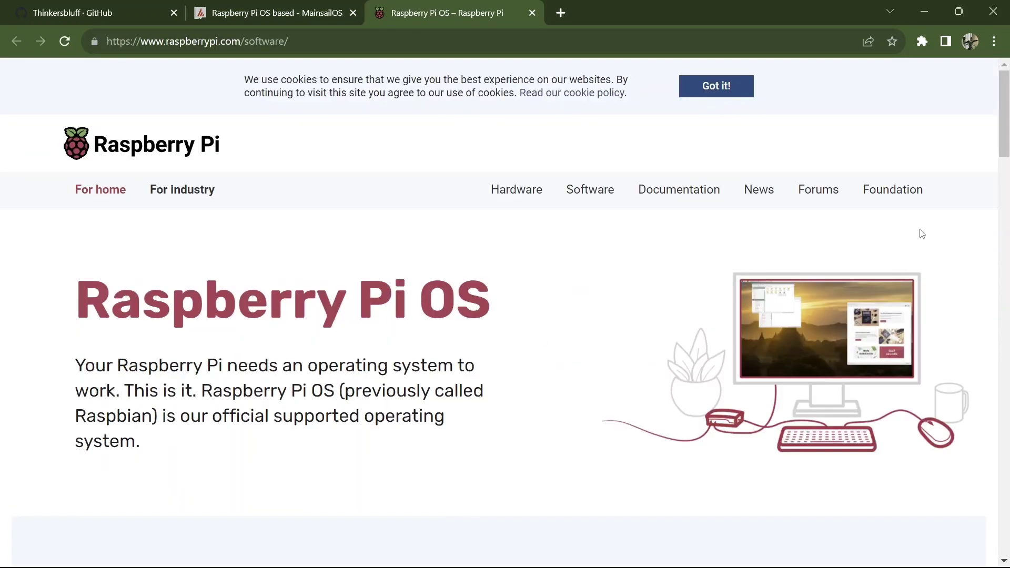
{"action": "left_click_drag", "start_coordinate": [1007, 77], "coordinate": [1008, 160]}
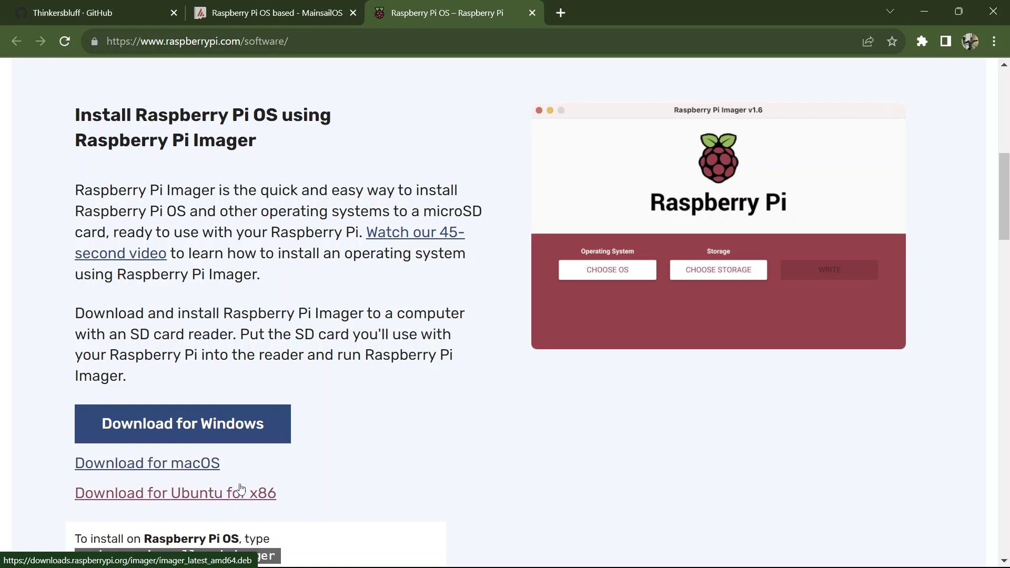
{"action": "left_click", "coordinate": [196, 424]}
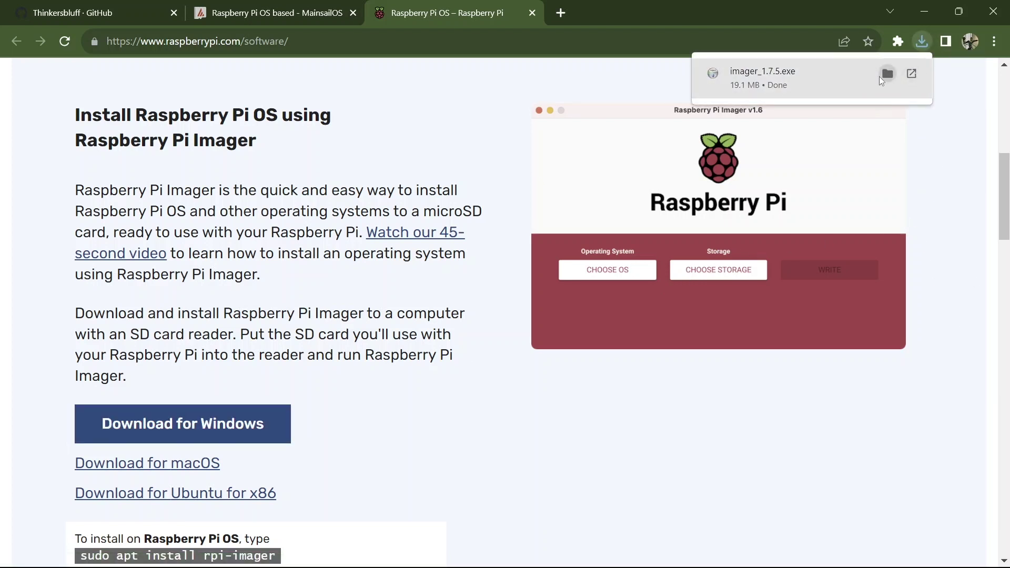
Step: Run imager_1.7.5.exe from Downloads, install Raspberry Pi Imager 1.7.5, and launch it
{"action": "left_click", "coordinate": [888, 74]}
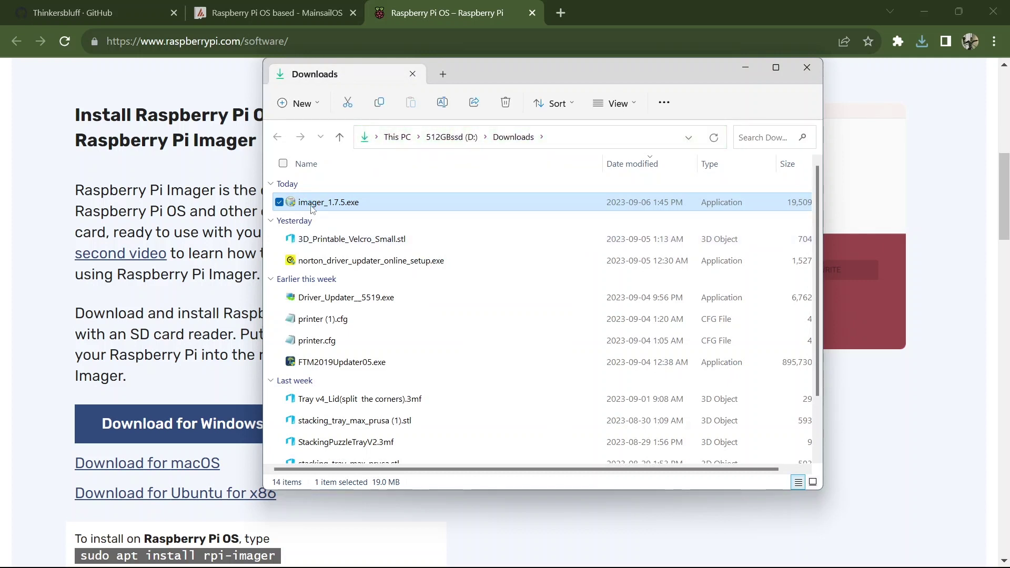
{"action": "double_click", "coordinate": [311, 207]}
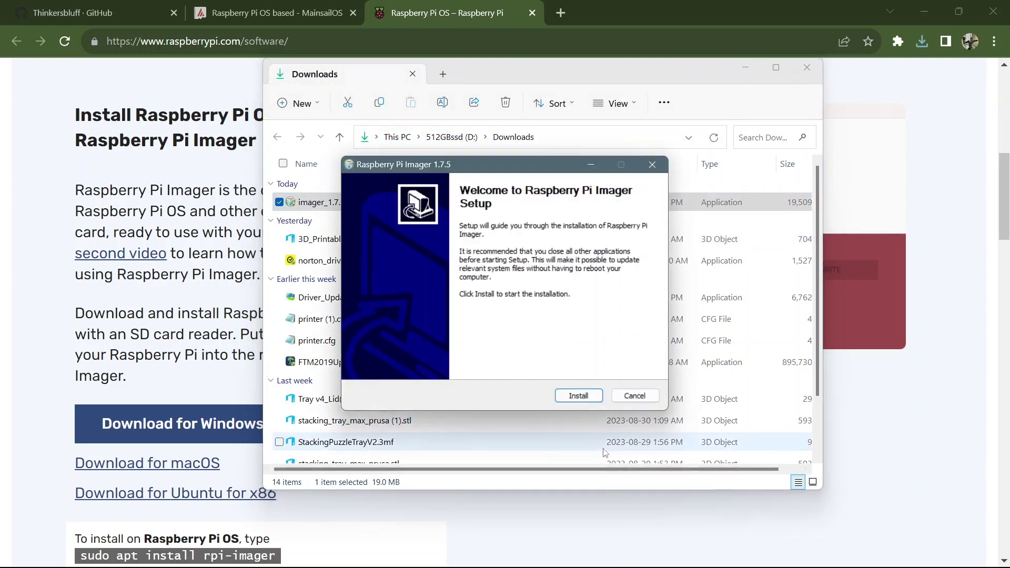
{"action": "left_click", "coordinate": [578, 395]}
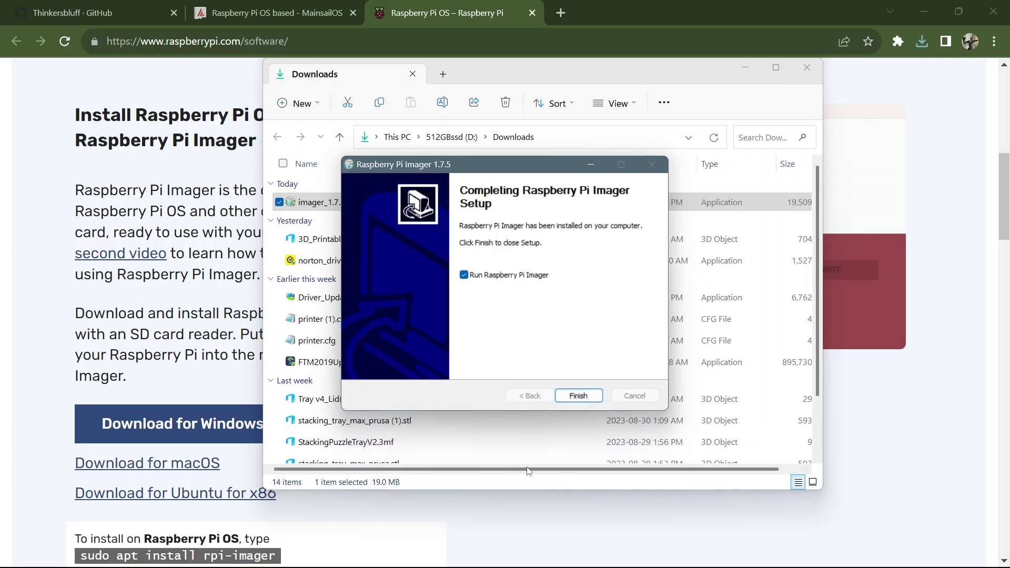
{"action": "key", "text": "Return"}
{"action": "left_click", "coordinate": [807, 67]}
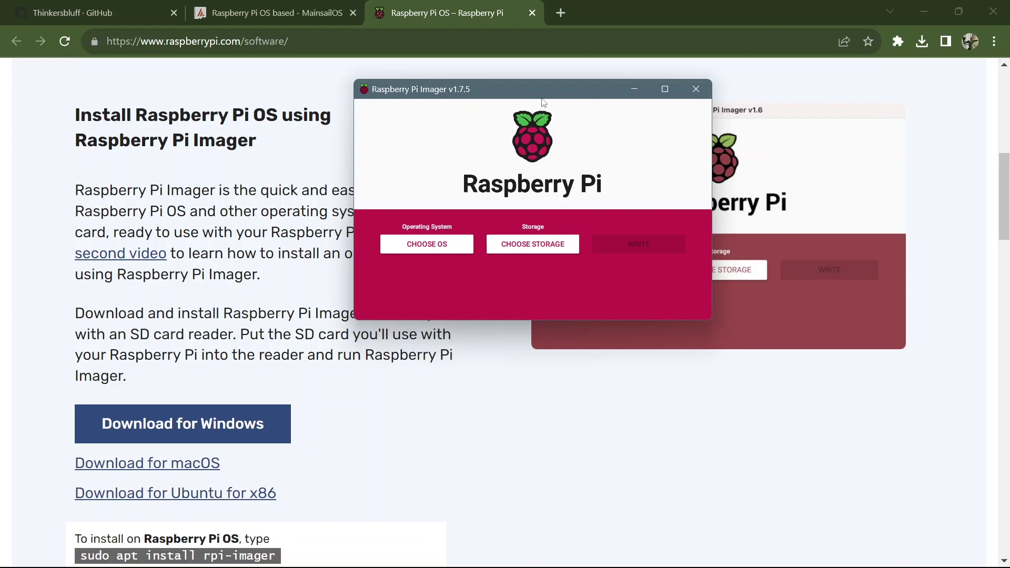
Step: Pick Mainsail OS 1.2.1 32-bit from Other specific-purpose OS > 3D printing > Mainsail OS
{"action": "left_click_drag", "start_coordinate": [551, 89], "coordinate": [595, 112]}
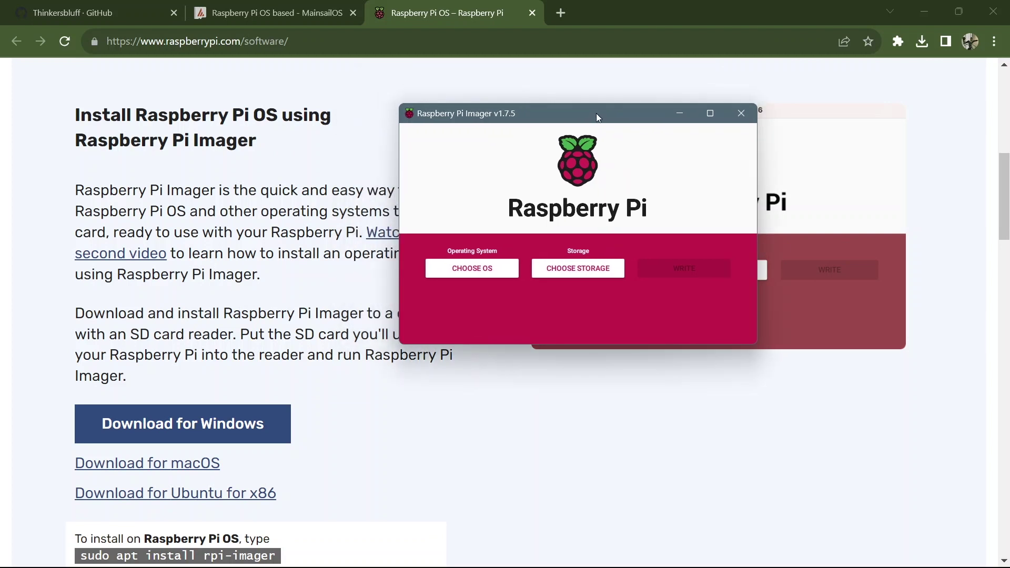
{"action": "left_click", "coordinate": [477, 270]}
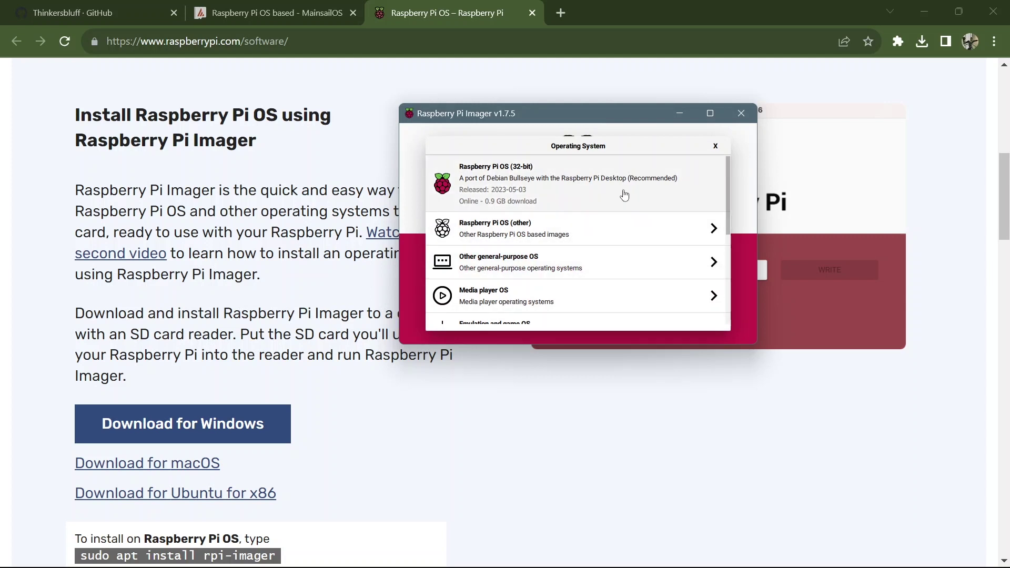
{"action": "left_click_drag", "start_coordinate": [728, 210], "coordinate": [728, 307]}
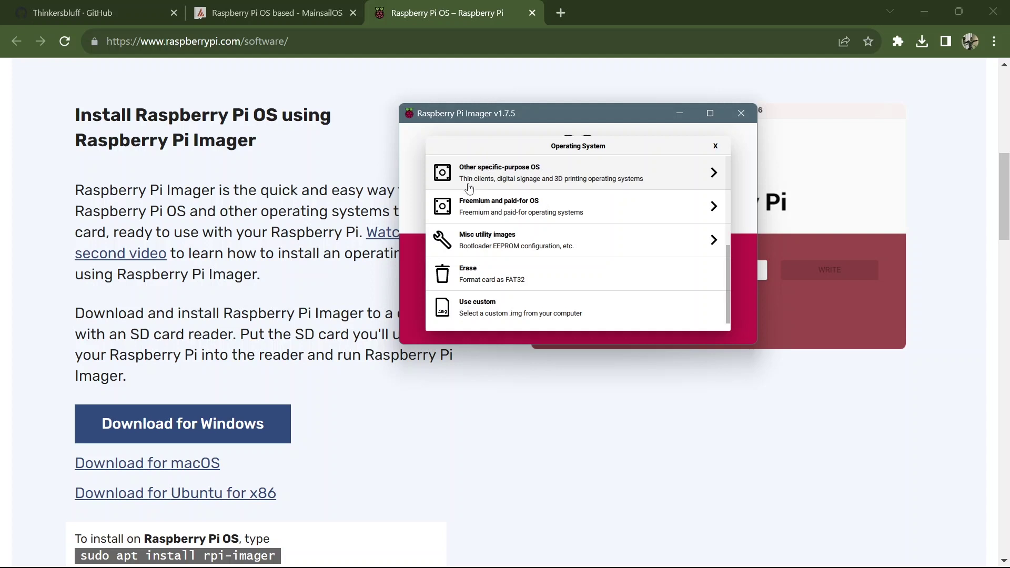
{"action": "left_click", "coordinate": [698, 182]}
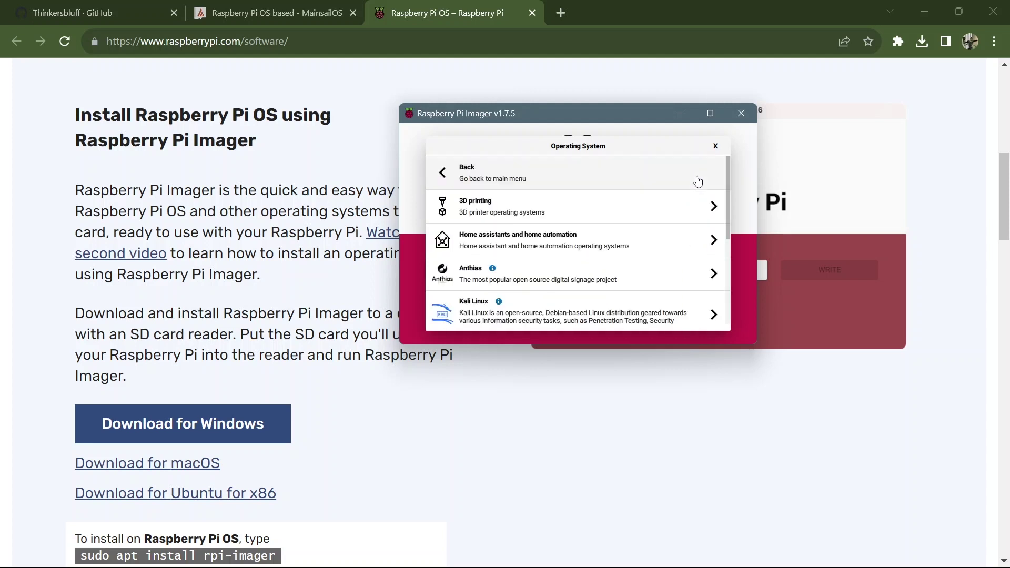
{"action": "left_click", "coordinate": [671, 205]}
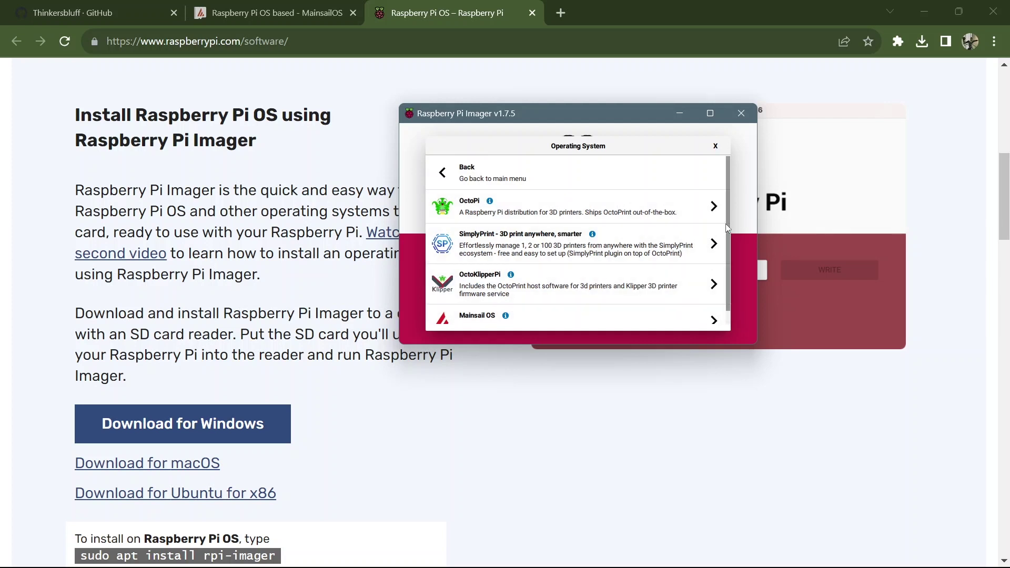
{"action": "scroll", "coordinate": [597, 298], "scroll_direction": "down", "scroll_amount": 1}
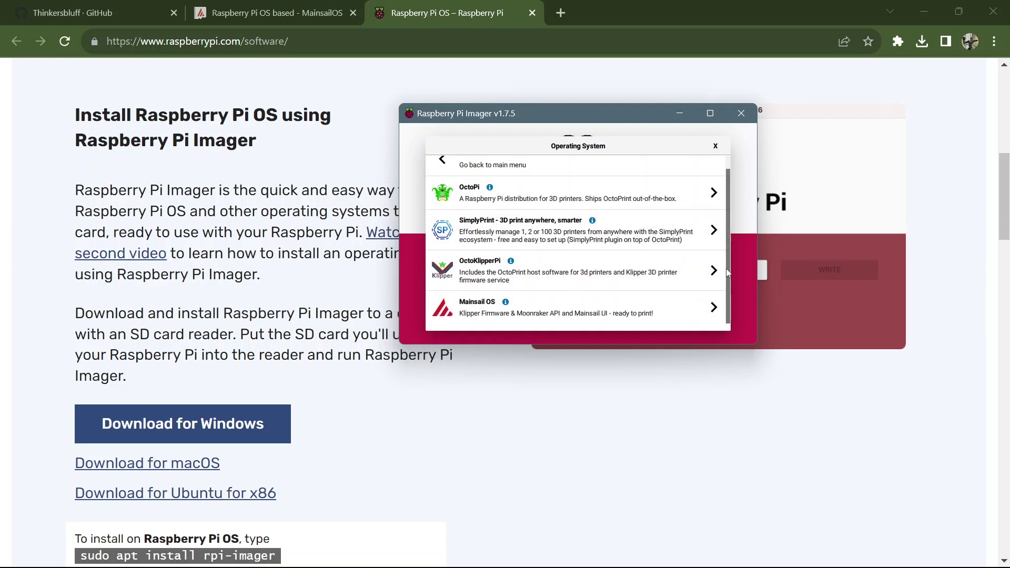
{"action": "left_click", "coordinate": [574, 314]}
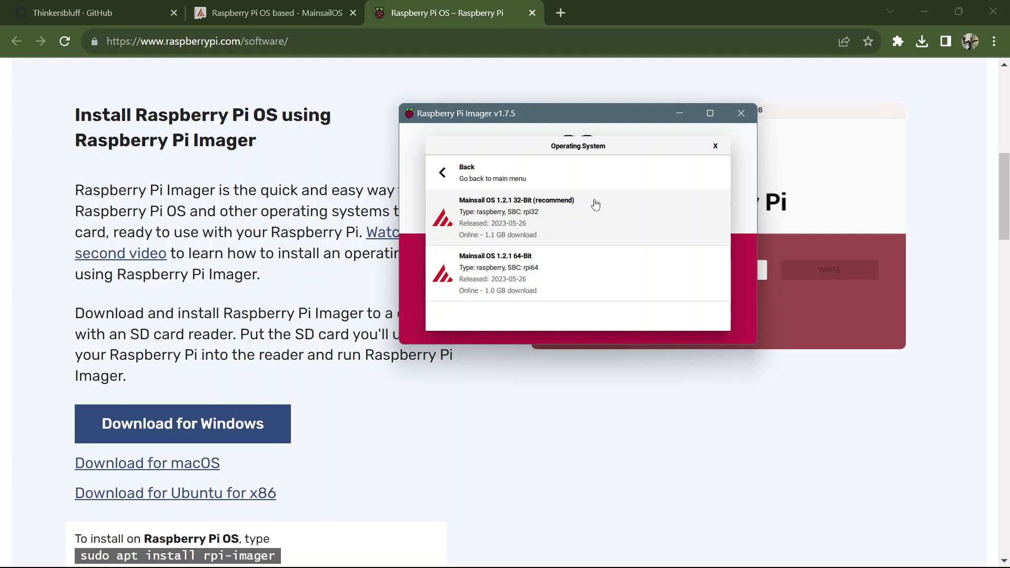
{"action": "left_click", "coordinate": [595, 205]}
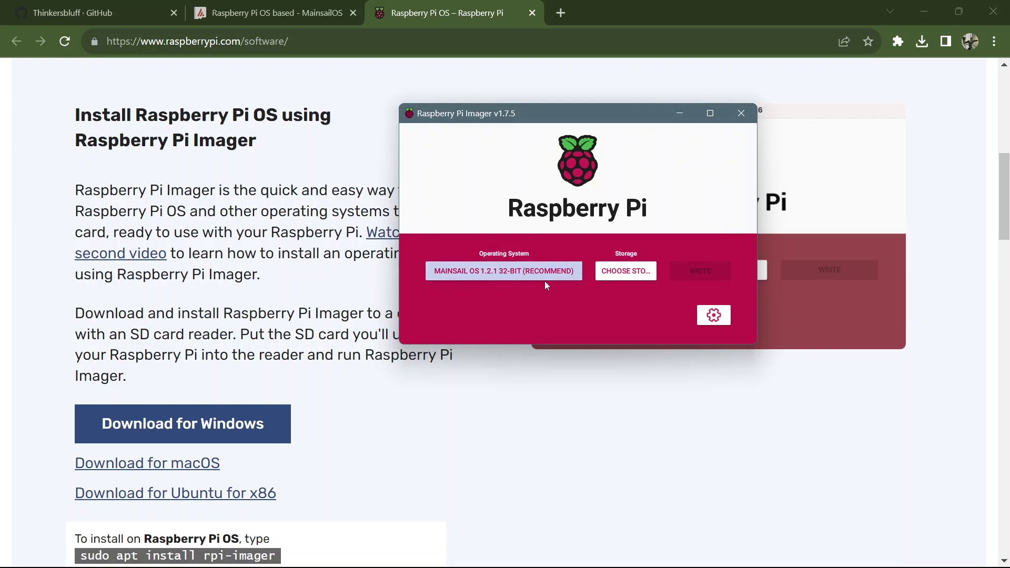
{"action": "left_click", "coordinate": [635, 271]}
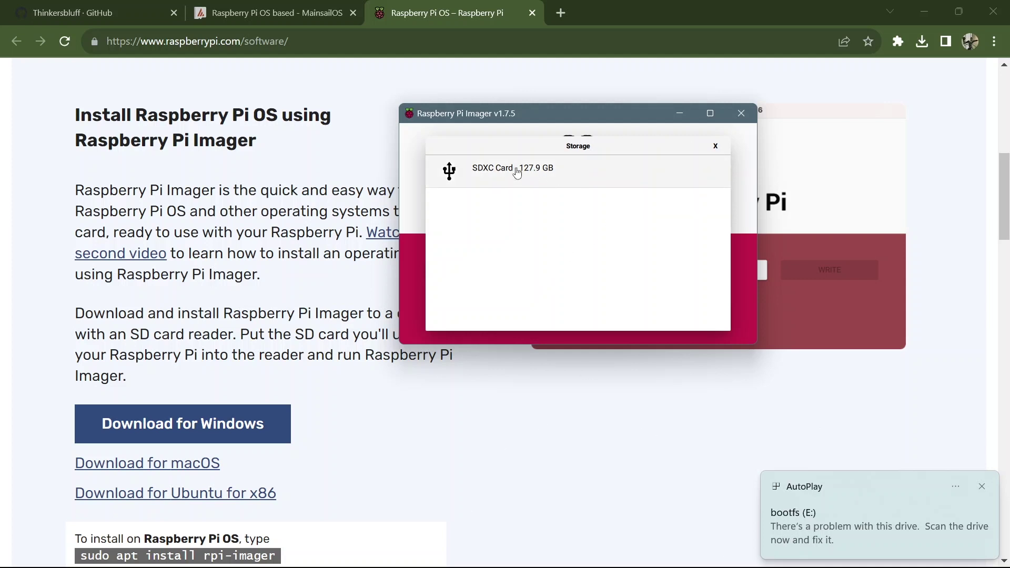
Step: Select the SDXC Card 127.9 GB as the write target
{"action": "left_click", "coordinate": [517, 172]}
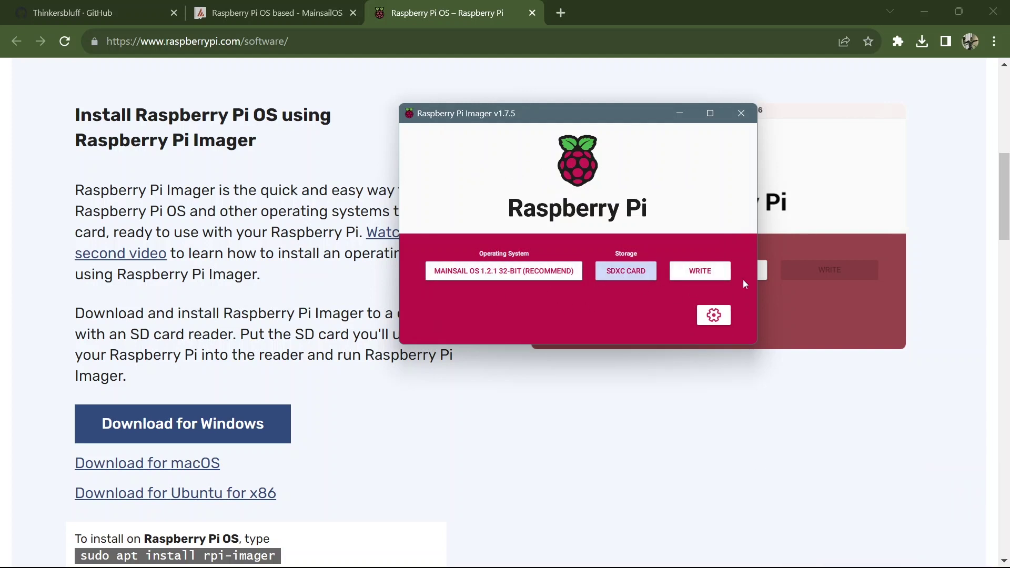
Step: In Advanced options, set the hostname to DGUSReloaded and enable SSH
{"action": "left_click", "coordinate": [713, 315]}
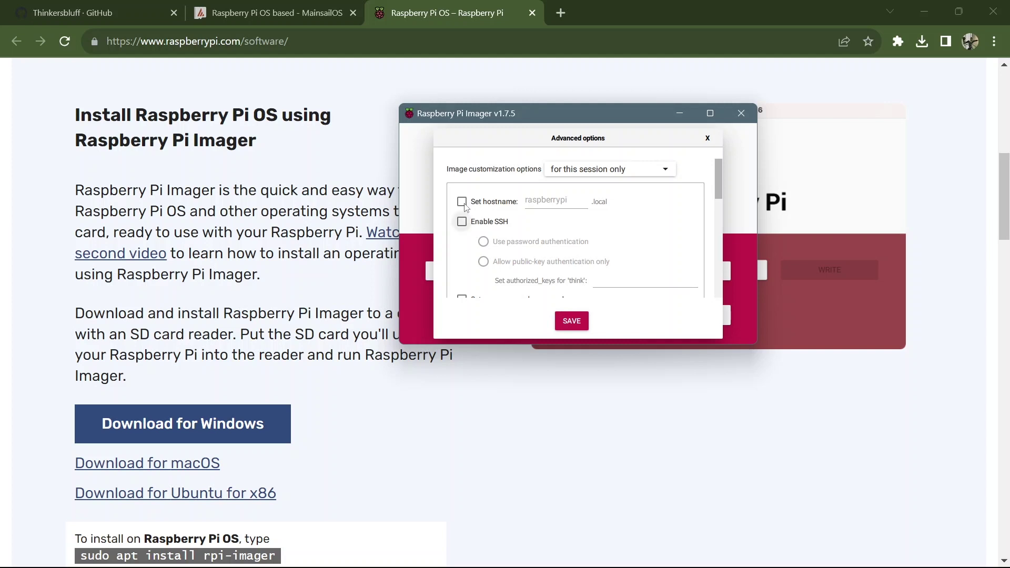
{"action": "left_click", "coordinate": [461, 202]}
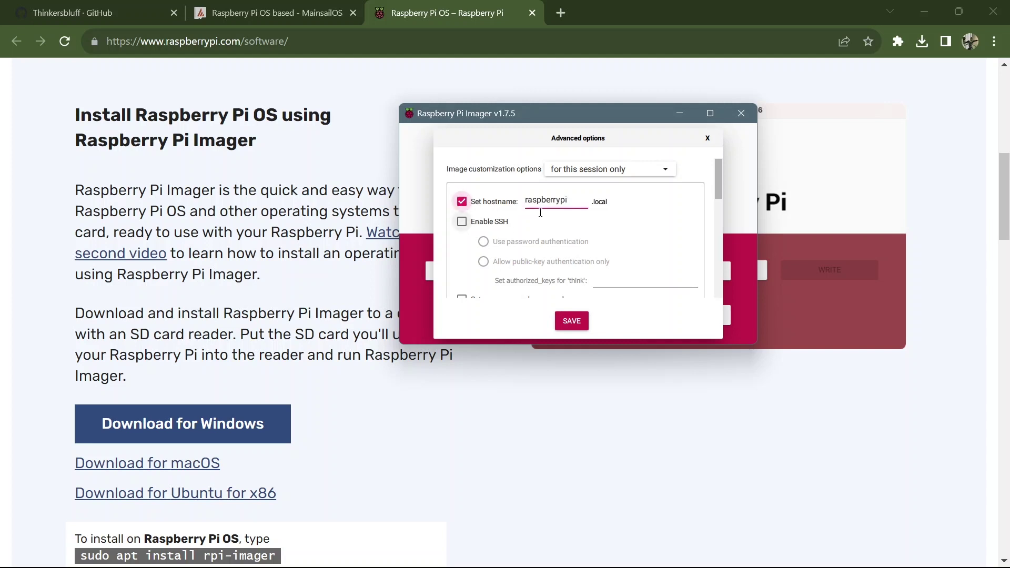
{"action": "left_click", "coordinate": [578, 205]}
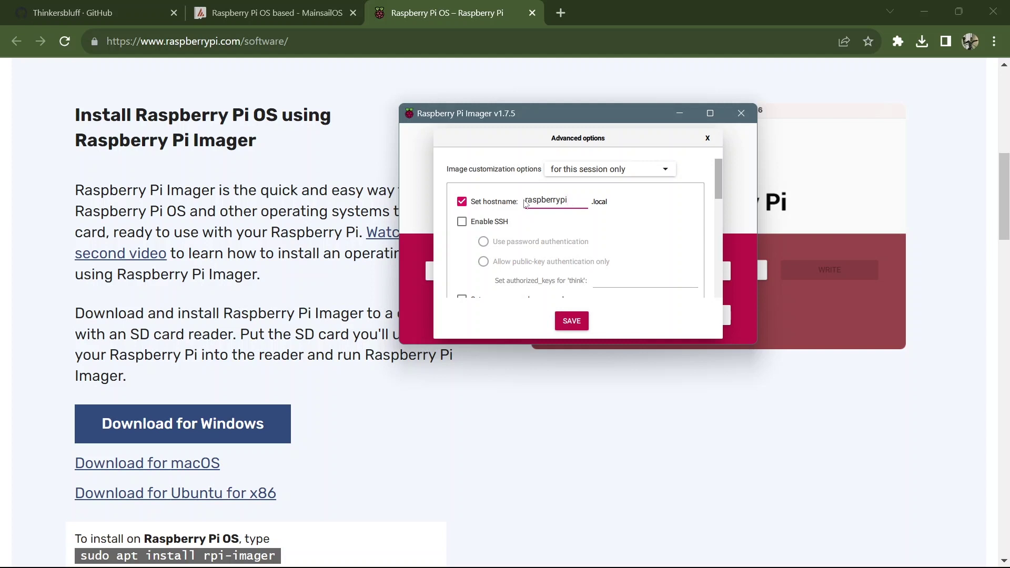
{"action": "key", "text": "BackSpace"}
{"action": "key", "text": "BackSpace"}
{"action": "key", "text": "BackSpace"}
{"action": "key", "text": "BackSpace"}
{"action": "key", "text": "BackSpace"}
{"action": "key", "text": "BackSpace"}
{"action": "key", "text": "BackSpace"}
{"action": "key", "text": "BackSpace"}
{"action": "key", "text": "BackSpace"}
{"action": "key", "text": "BackSpace"}
{"action": "key", "text": "BackSpace"}
{"action": "type", "text": "main"}
{"action": "key", "text": "BackSpace"}
{"action": "key", "text": "BackSpace"}
{"action": "key", "text": "BackSpace"}
{"action": "key", "text": "BackSpace"}
{"action": "type", "text": "DGUSReloaded"}
{"action": "left_click", "coordinate": [462, 223]}
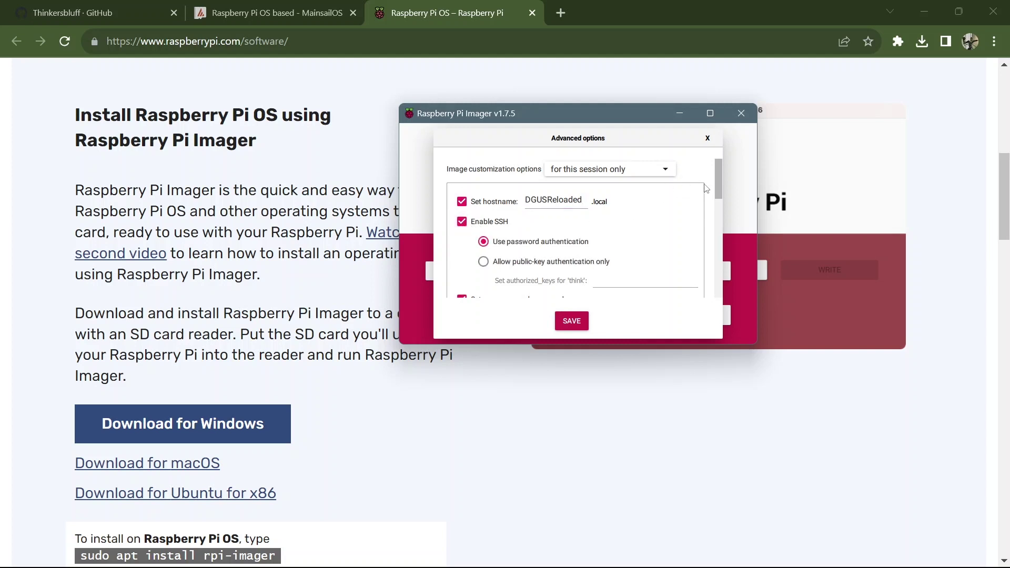
Step: Set the login username to pi, paste its password, and enable wireless LAN configuration
{"action": "left_click_drag", "start_coordinate": [720, 181], "coordinate": [718, 189]}
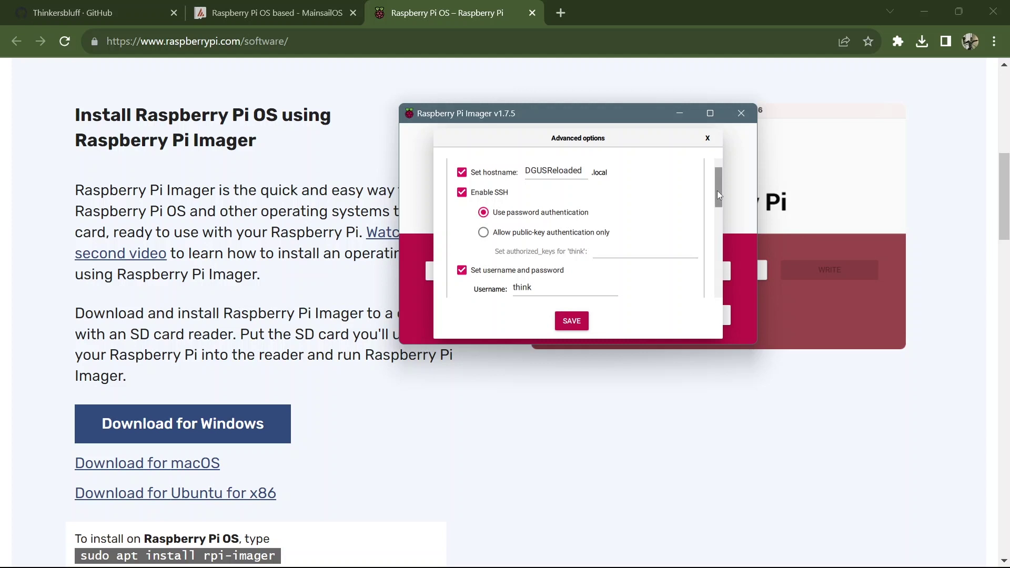
{"action": "left_click_drag", "start_coordinate": [720, 191], "coordinate": [722, 222]}
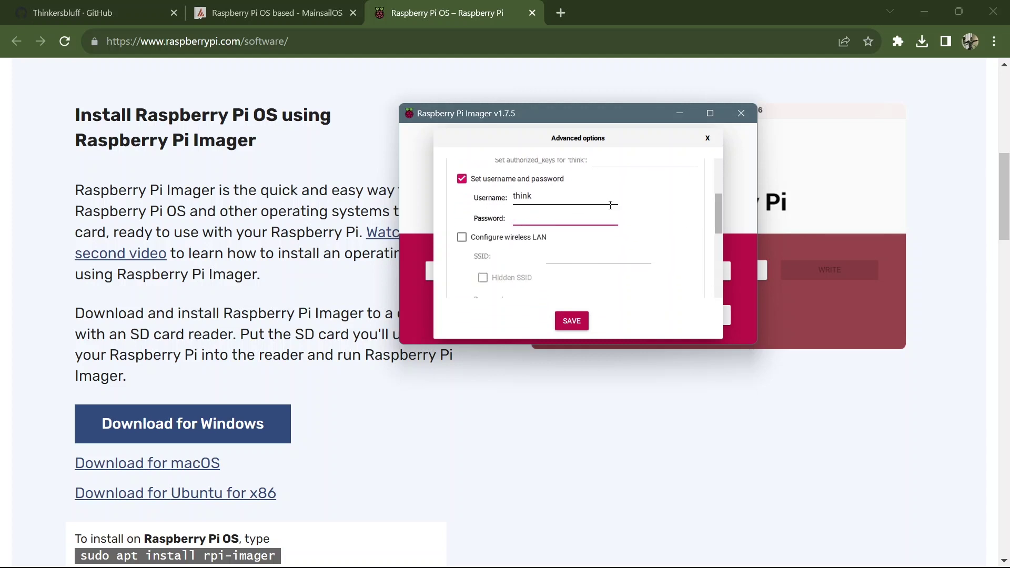
{"action": "left_click", "coordinate": [518, 196]}
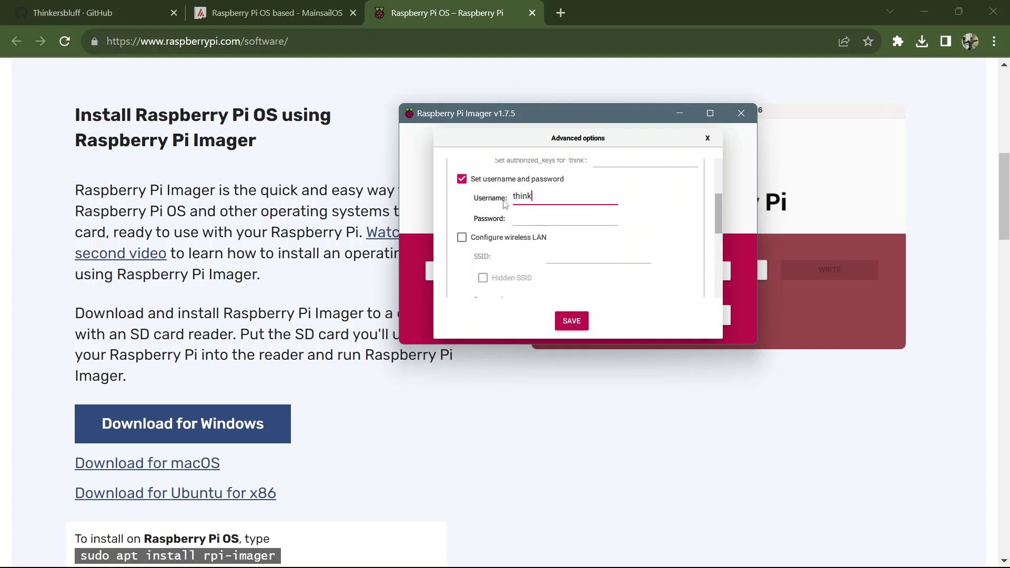
{"action": "key", "text": "BackSpace"}
{"action": "key", "text": "BackSpace"}
{"action": "key", "text": "BackSpace"}
{"action": "key", "text": "BackSpace"}
{"action": "key", "text": "BackSpace"}
{"action": "type", "text": "pi"}
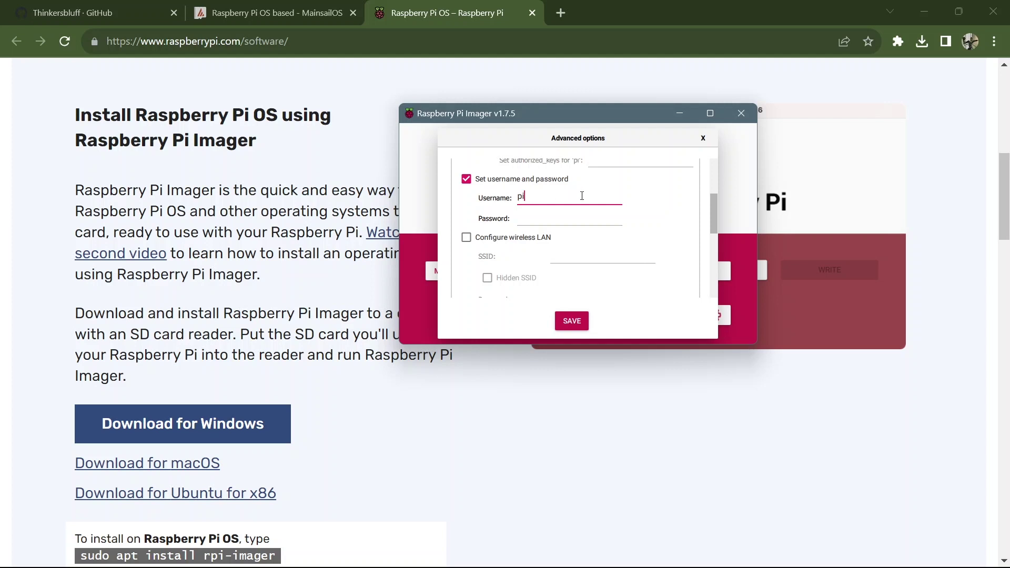
{"action": "left_click", "coordinate": [531, 218]}
{"action": "key", "text": "ctrl+v"}
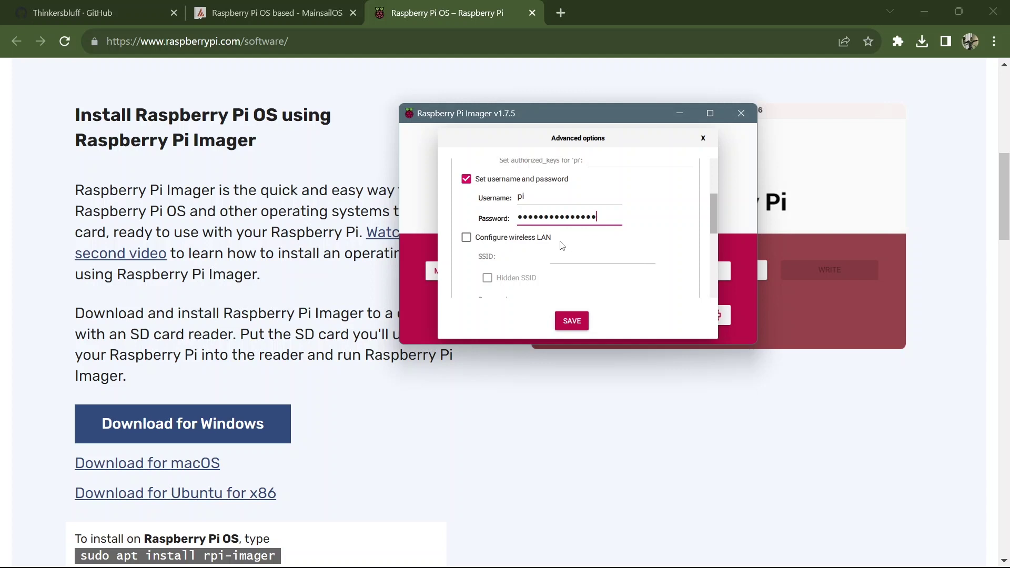
{"action": "left_click", "coordinate": [467, 237]}
Step: Enter the Wi-Fi network name BELL773 and paste the Wi-Fi password
{"action": "left_click", "coordinate": [566, 263]}
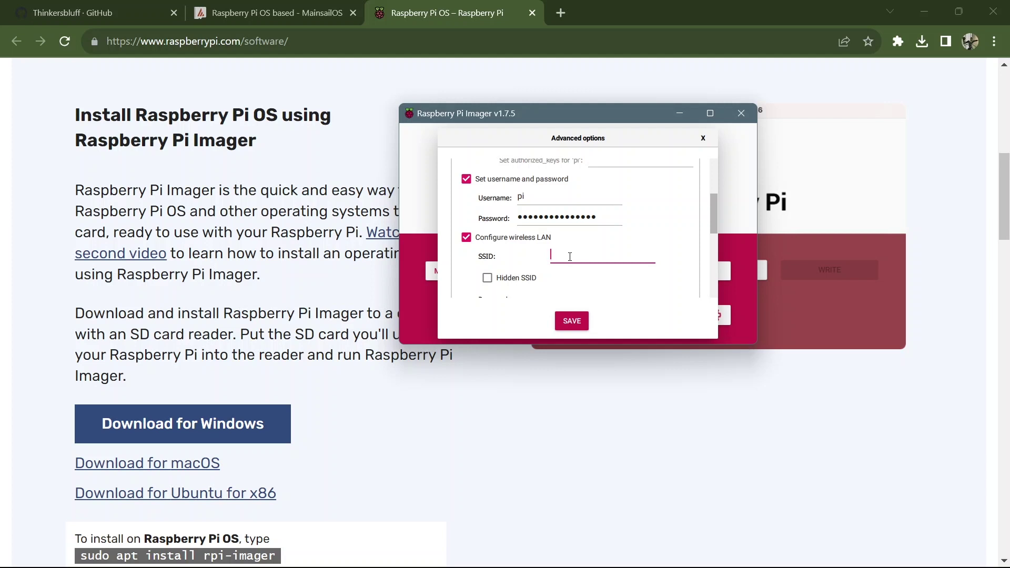
{"action": "type", "text": "BELL773"}
{"action": "left_click_drag", "start_coordinate": [716, 204], "coordinate": [716, 231]}
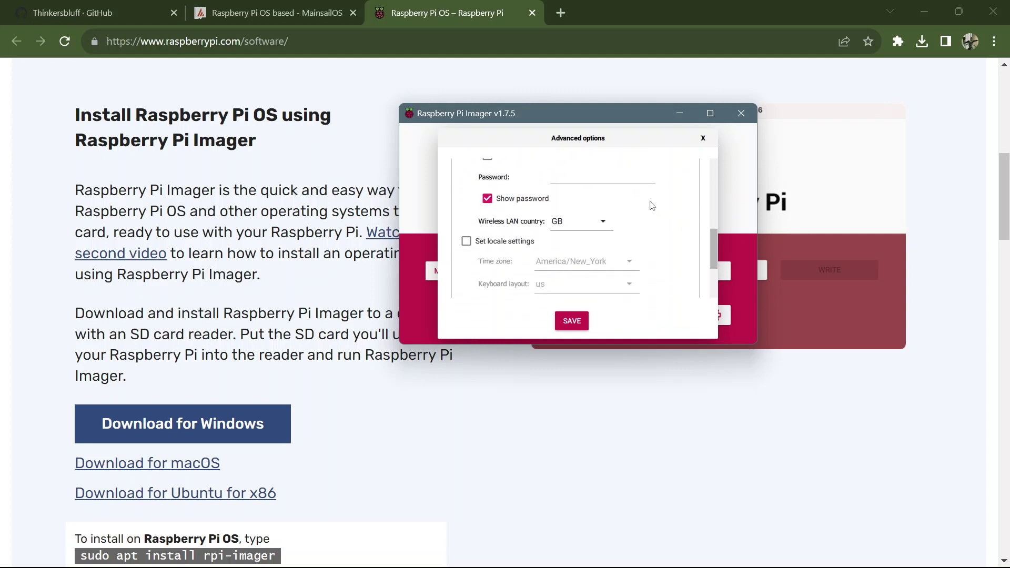
{"action": "left_click", "coordinate": [579, 173]}
{"action": "key", "text": "ctrl+v"}
Step: Set the wireless LAN country to CA, enable locale settings, and save the options
{"action": "left_click", "coordinate": [605, 225]}
{"action": "key", "text": "c"}
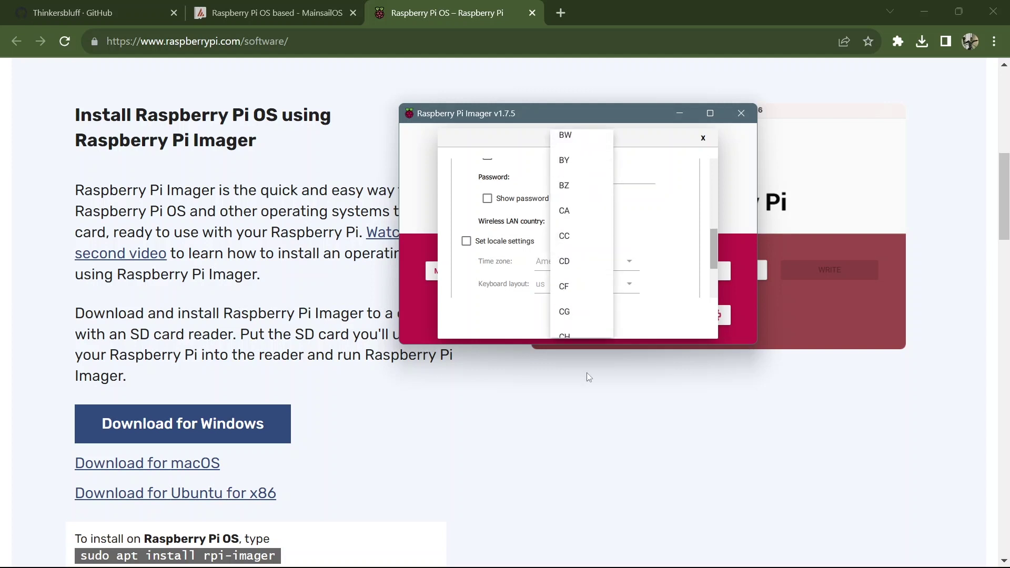
{"action": "left_click", "coordinate": [567, 210]}
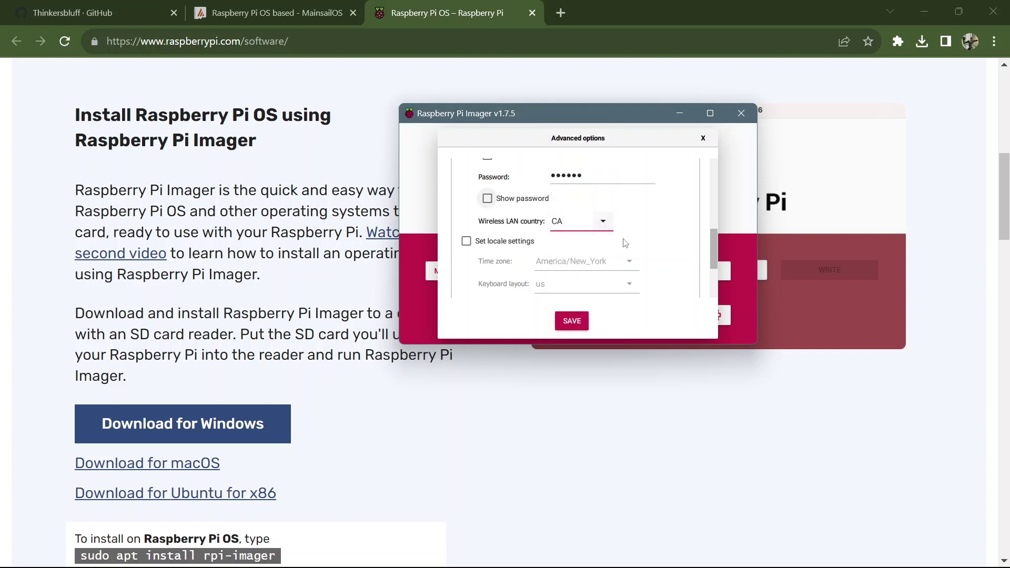
{"action": "left_click", "coordinate": [466, 241]}
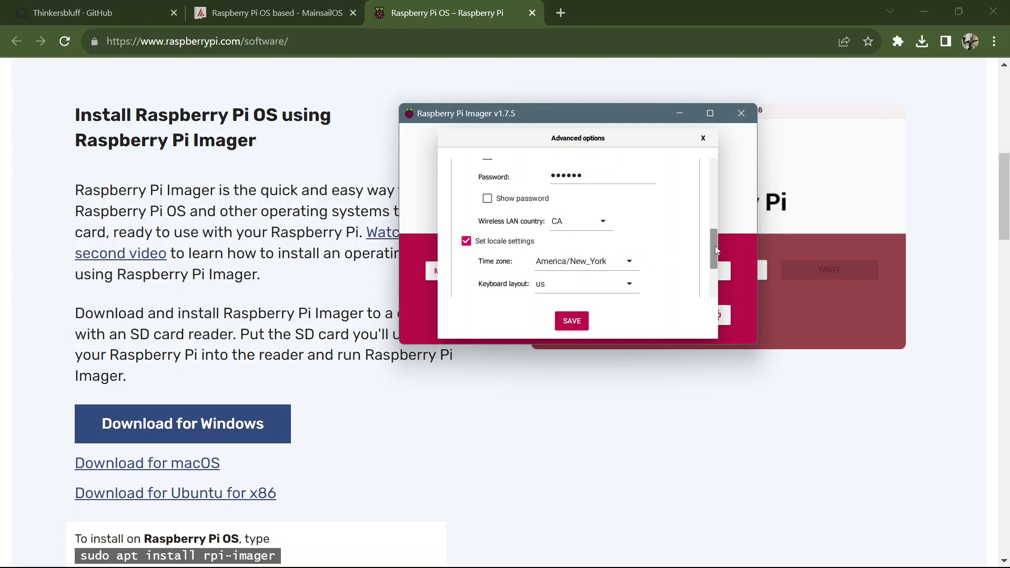
{"action": "left_click_drag", "start_coordinate": [715, 245], "coordinate": [715, 266]}
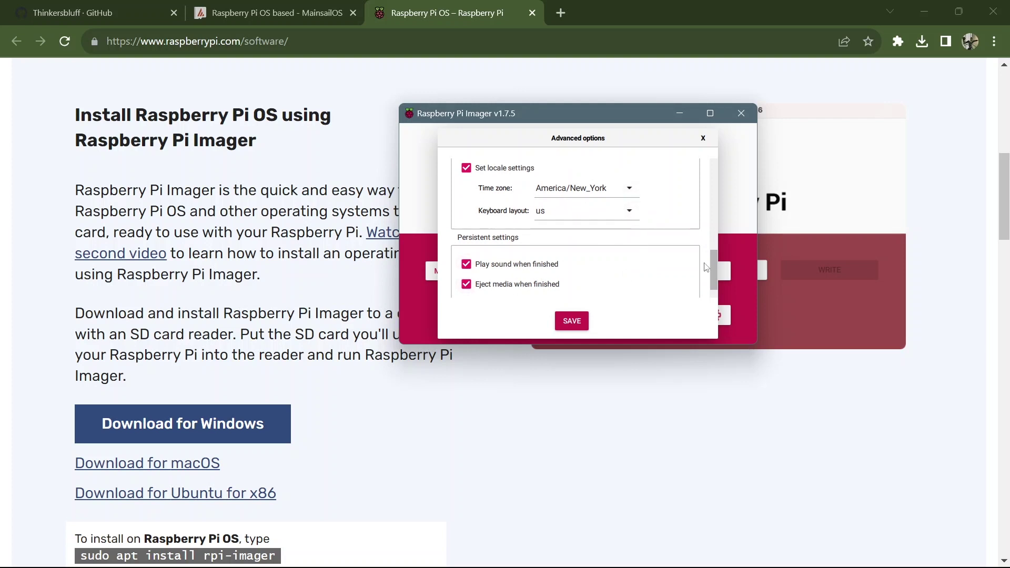
{"action": "scroll", "coordinate": [706, 267], "scroll_direction": "up", "scroll_amount": 3}
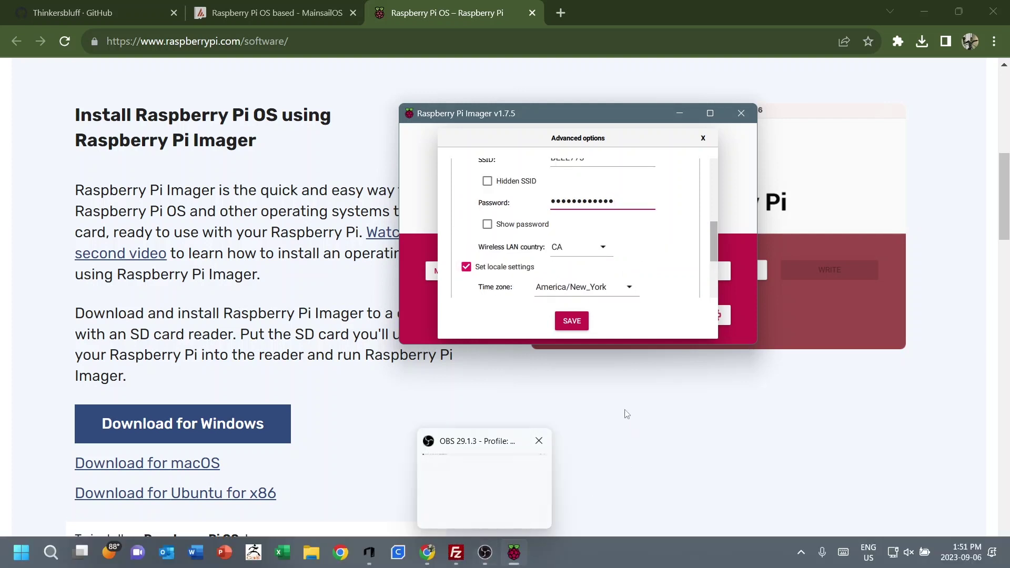
{"action": "left_click", "coordinate": [575, 326]}
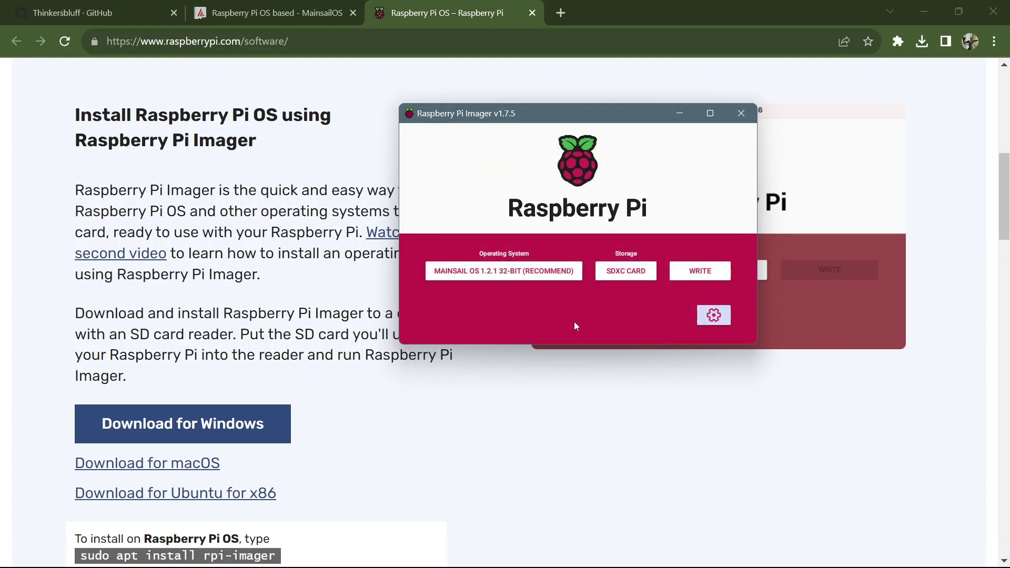
Step: Write the image to the SDXC card, dismiss the antivirus and success messages, and return to the browser
{"action": "left_click", "coordinate": [701, 279]}
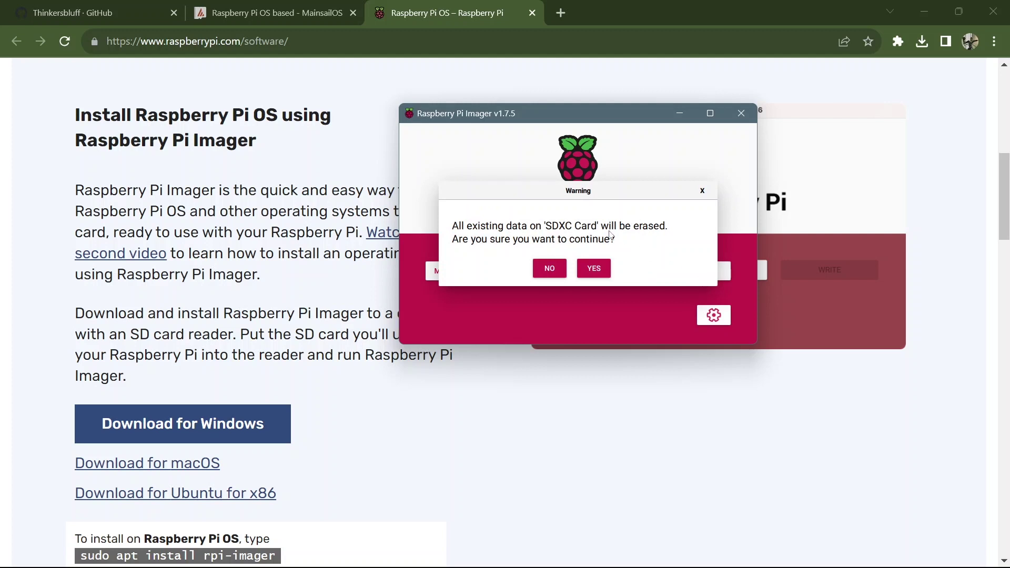
{"action": "left_click", "coordinate": [590, 269]}
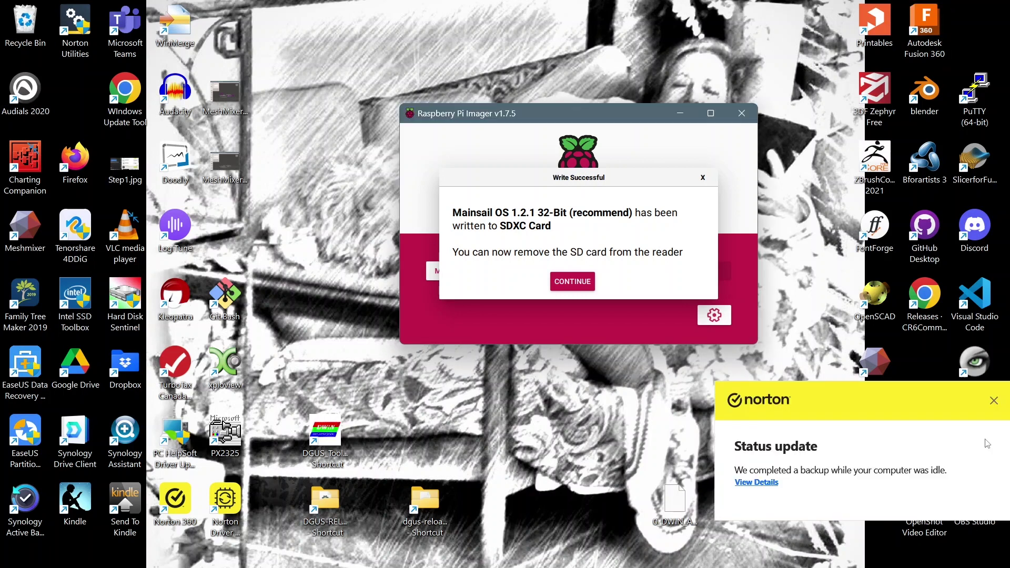
{"action": "left_click", "coordinate": [993, 401]}
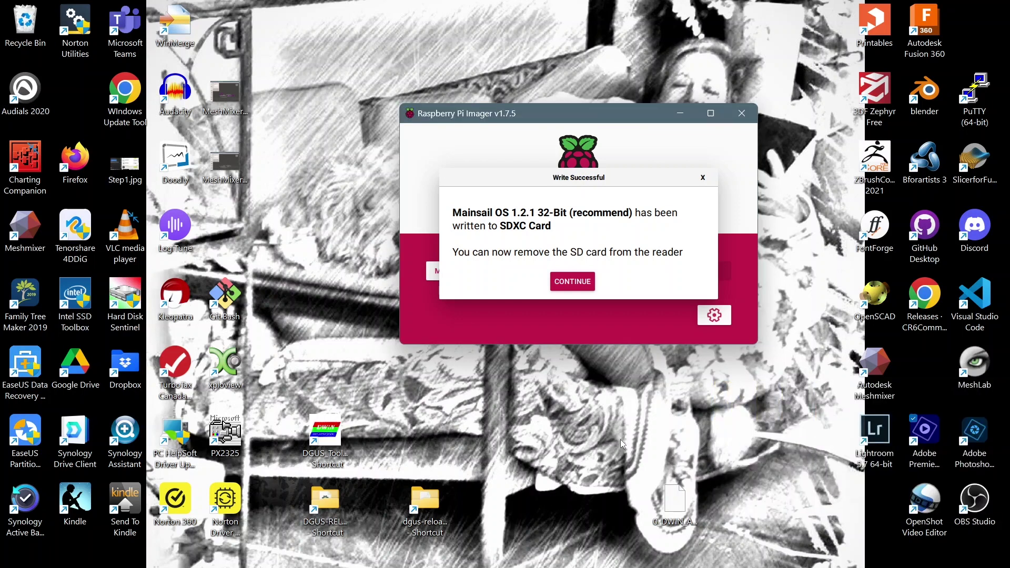
{"action": "left_click", "coordinate": [701, 179]}
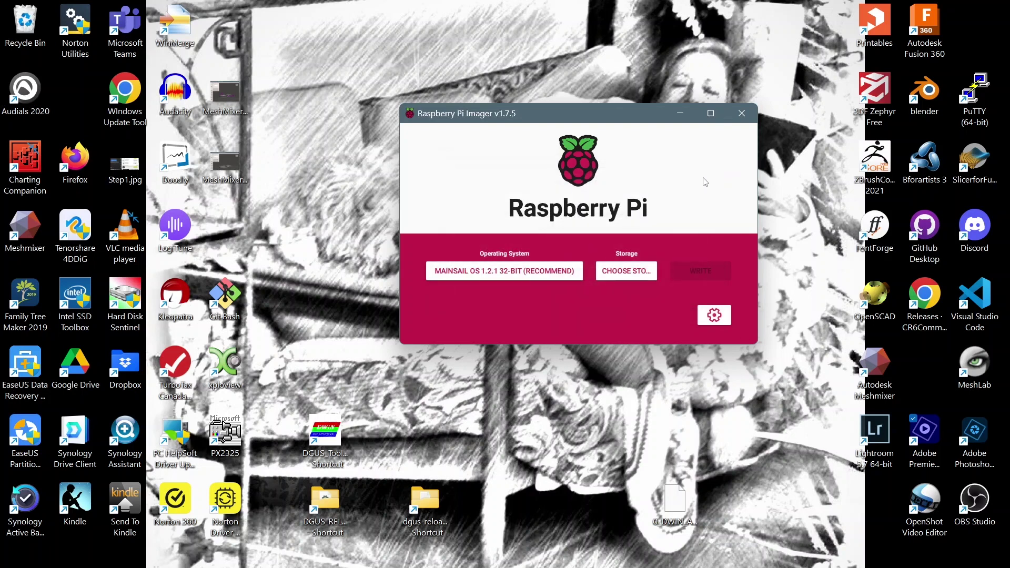
{"action": "mouse_move", "coordinate": [605, 567]}
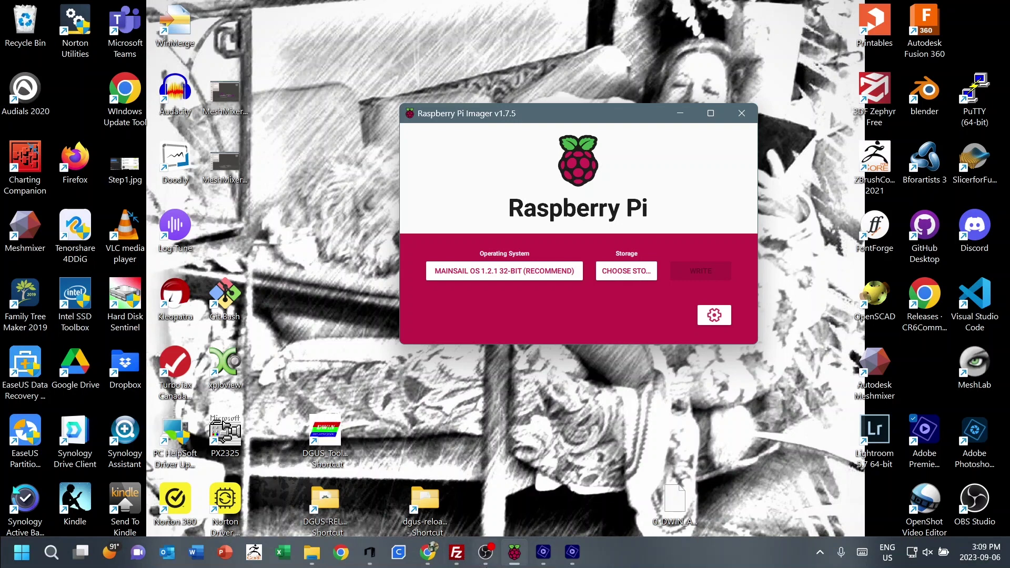
{"action": "left_click", "coordinate": [434, 558]}
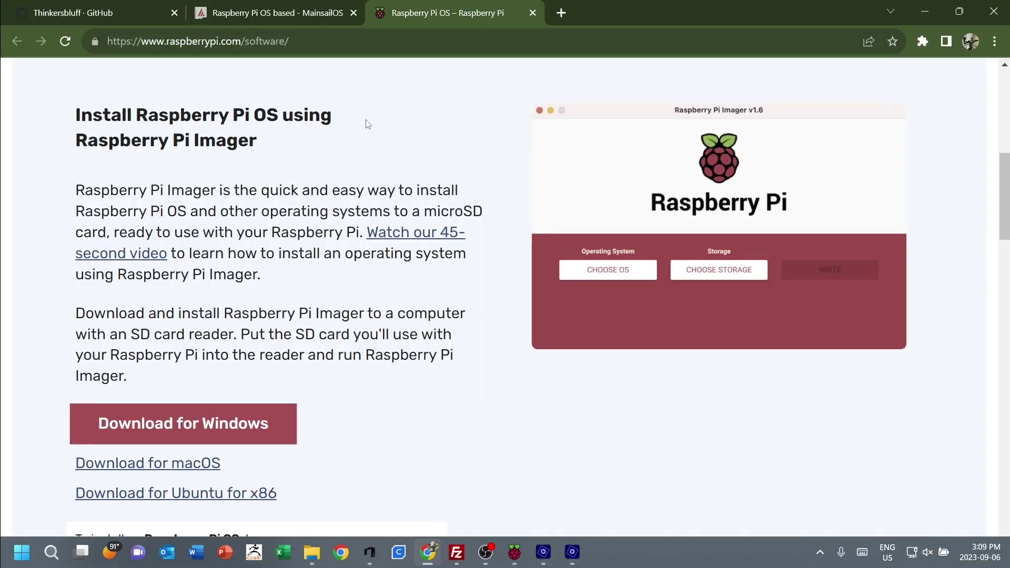
Step: Switch to the MainsailOS docs tab, scroll the flashing guide, and open the First Boot page
{"action": "left_click", "coordinate": [285, 15]}
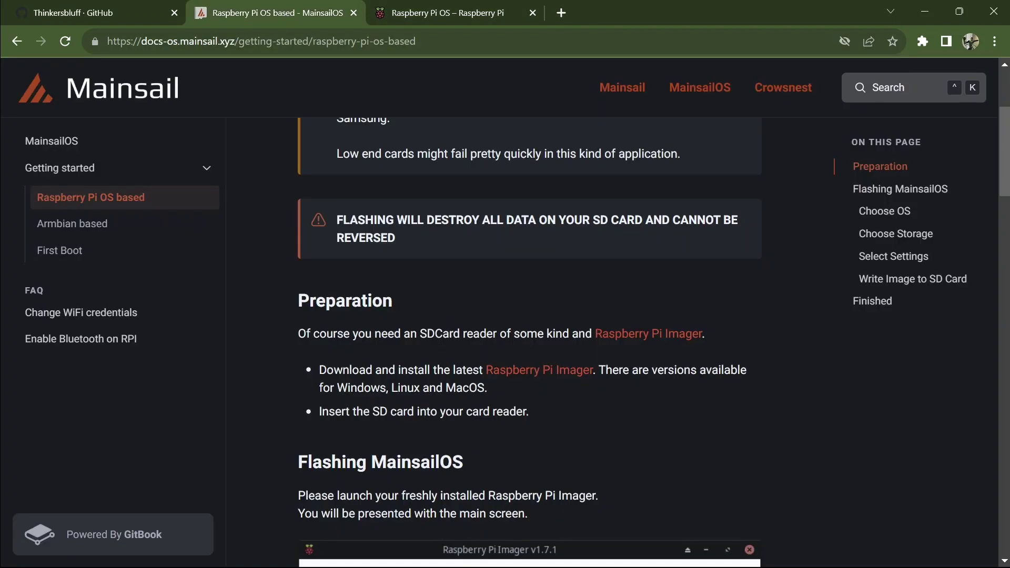
{"action": "left_click_drag", "start_coordinate": [1005, 186], "coordinate": [1006, 532]}
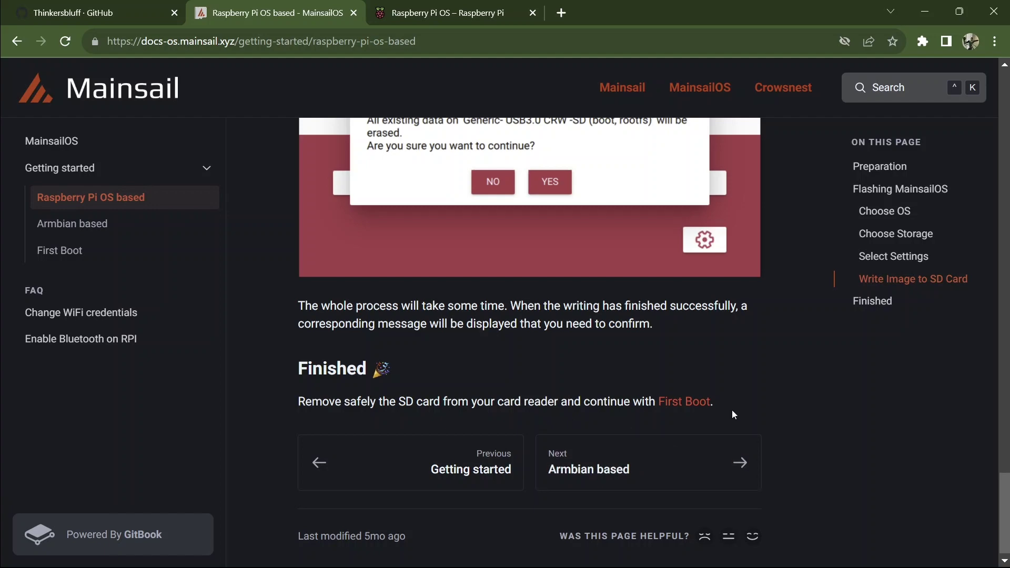
{"action": "left_click", "coordinate": [690, 406]}
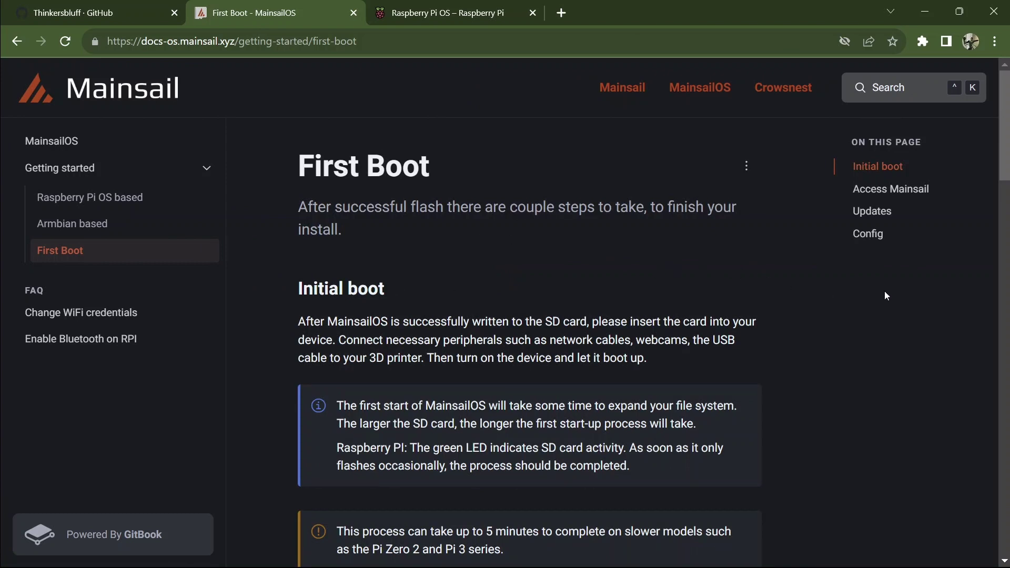
Step: Scroll the First Boot page down toward the Access Mainsail section
{"action": "left_click_drag", "start_coordinate": [1005, 166], "coordinate": [1006, 168]}
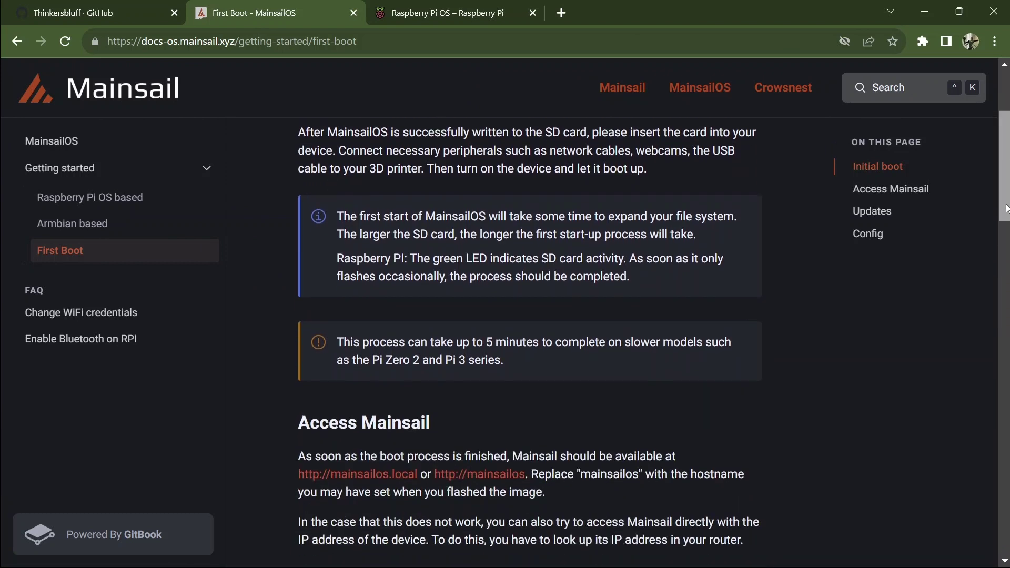
{"action": "scroll", "coordinate": [1006, 208], "scroll_direction": "down", "scroll_amount": 1}
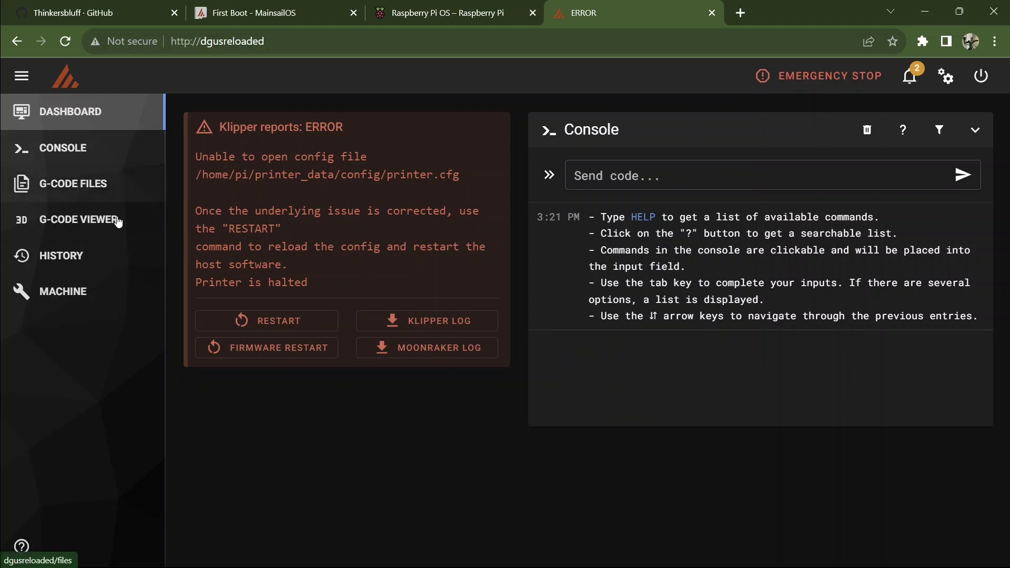
Step: Go to the Machine page's config file list and expand the Root folder choices
{"action": "left_click", "coordinate": [76, 291]}
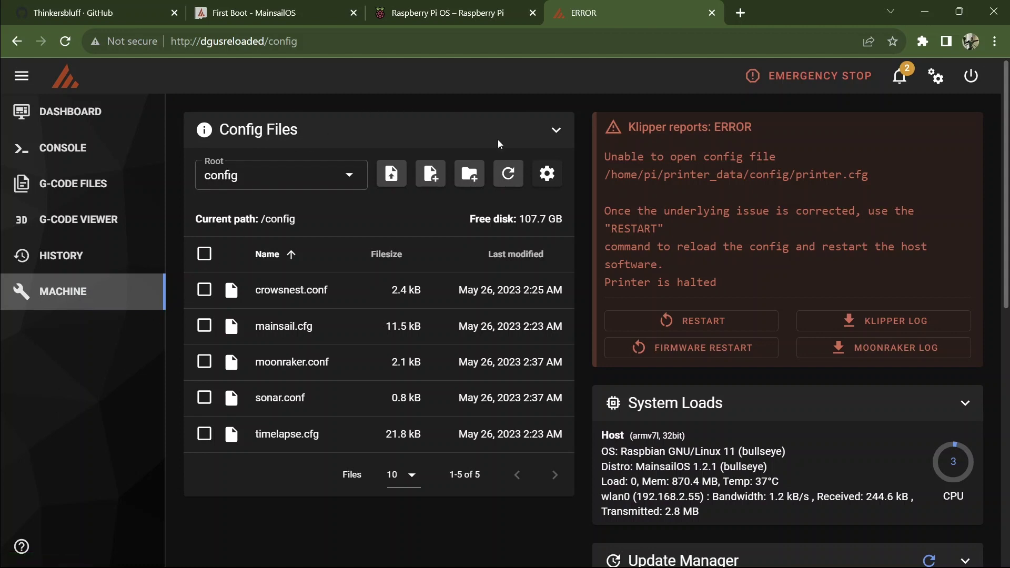
{"action": "left_click", "coordinate": [350, 176]}
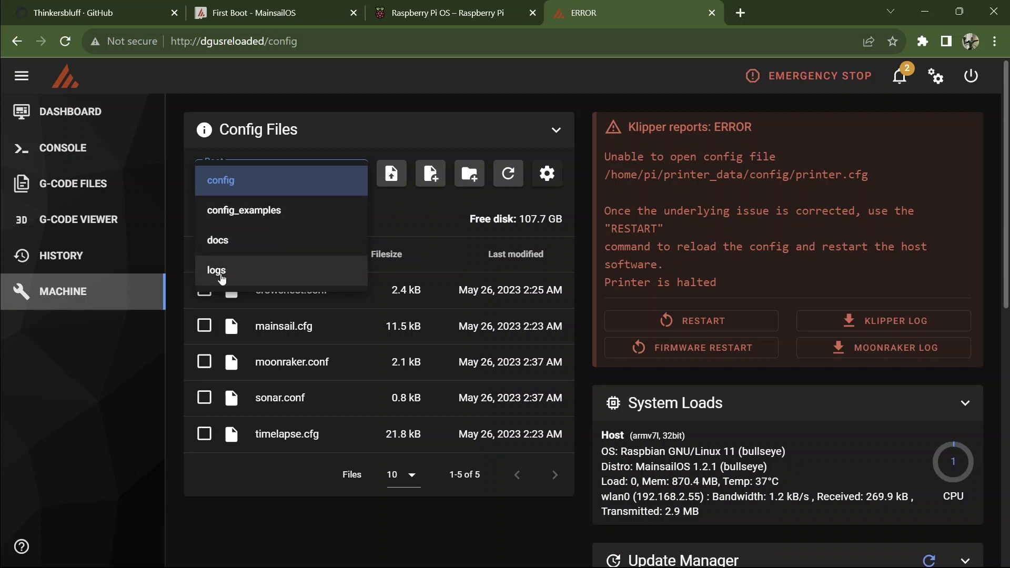
Step: Keep config as root and check the Update Manager, where klipper, crowsnest, moonraker and sonar show INVALID
{"action": "left_click", "coordinate": [216, 270]}
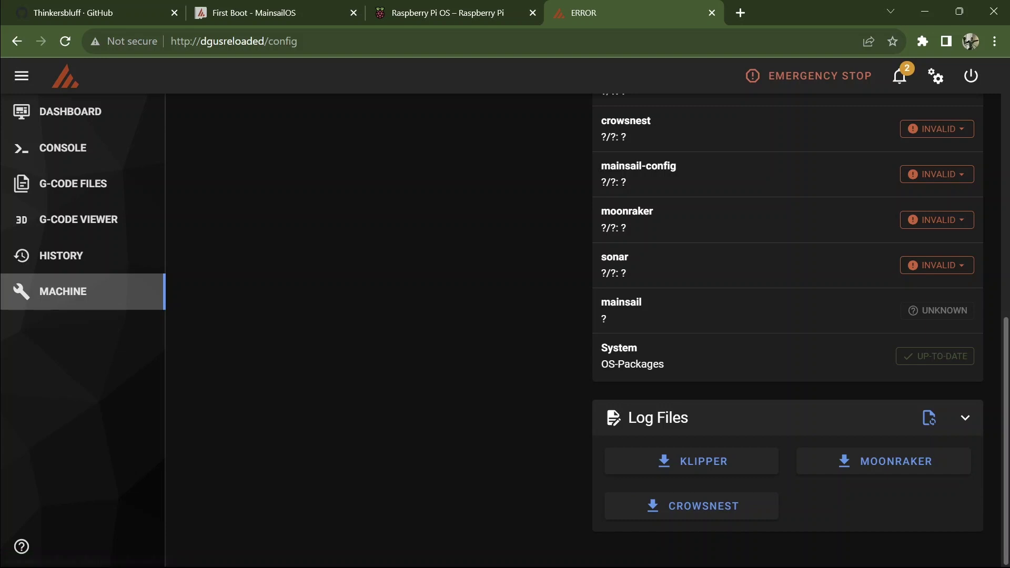
{"action": "left_click_drag", "start_coordinate": [1006, 408], "coordinate": [1006, 121]}
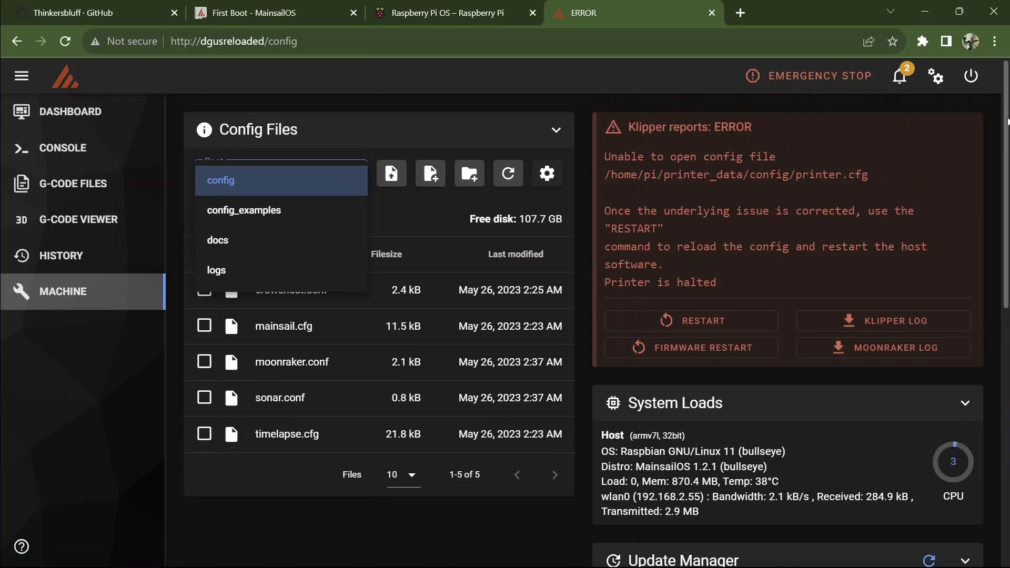
{"action": "left_click", "coordinate": [303, 180]}
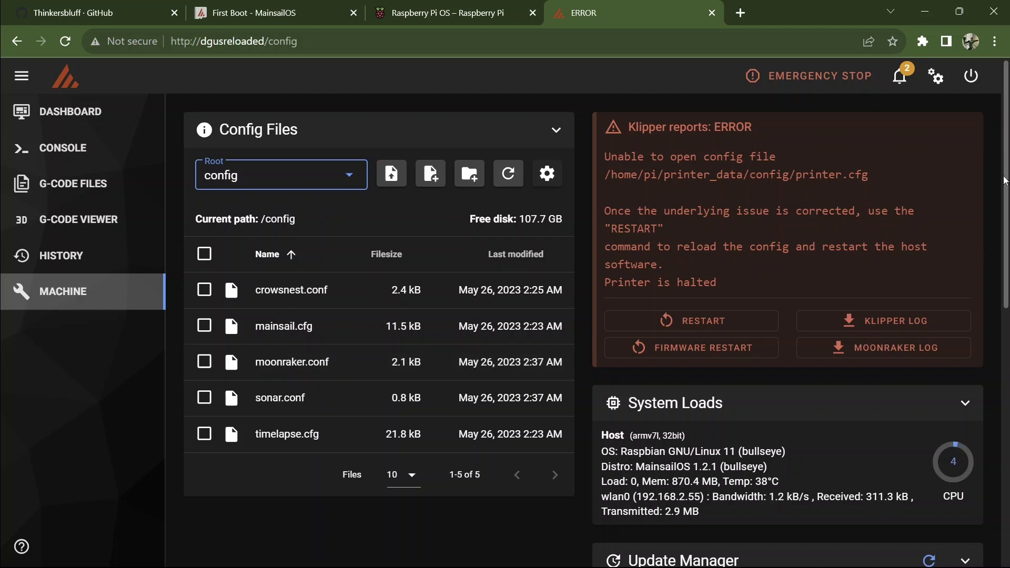
{"action": "scroll", "coordinate": [1004, 181], "scroll_direction": "down", "scroll_amount": 7}
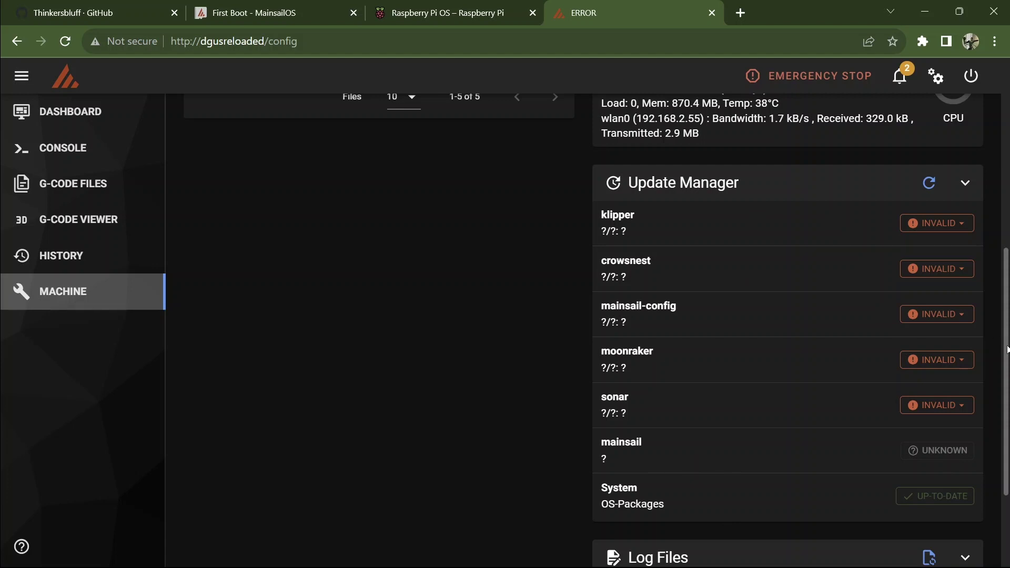
{"action": "left_click_drag", "start_coordinate": [1006, 347], "coordinate": [1006, 163]}
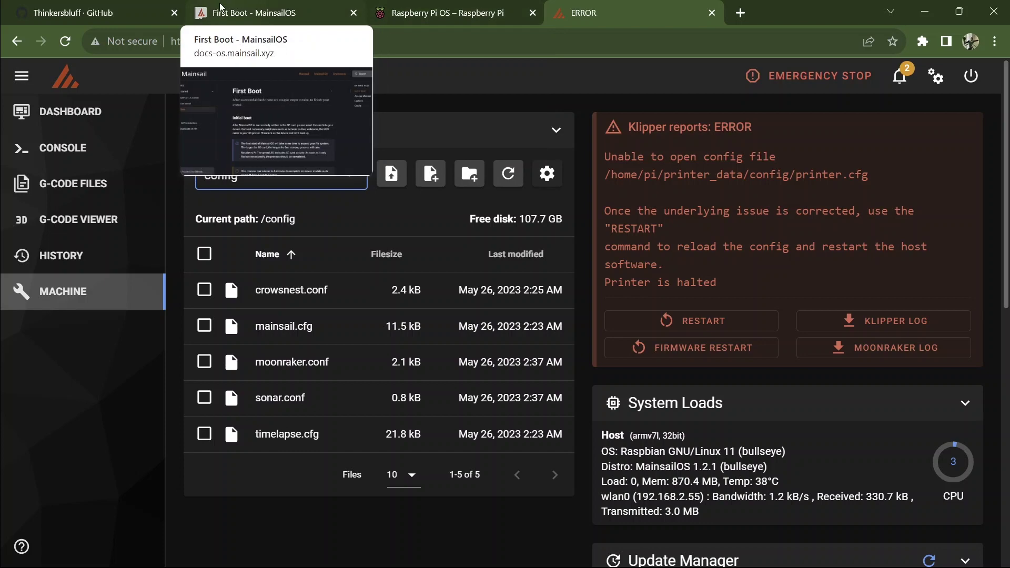
Step: Read the First Boot docs' Updates section on refreshing and updating all components, then return to Mainsail
{"action": "left_click", "coordinate": [247, 13]}
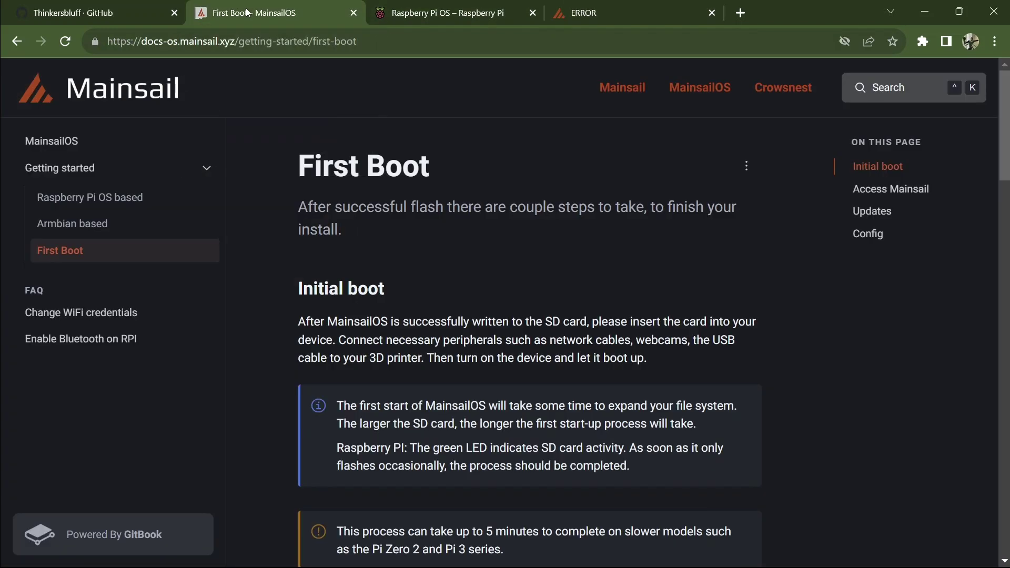
{"action": "scroll", "coordinate": [1004, 126], "scroll_direction": "down", "scroll_amount": 2}
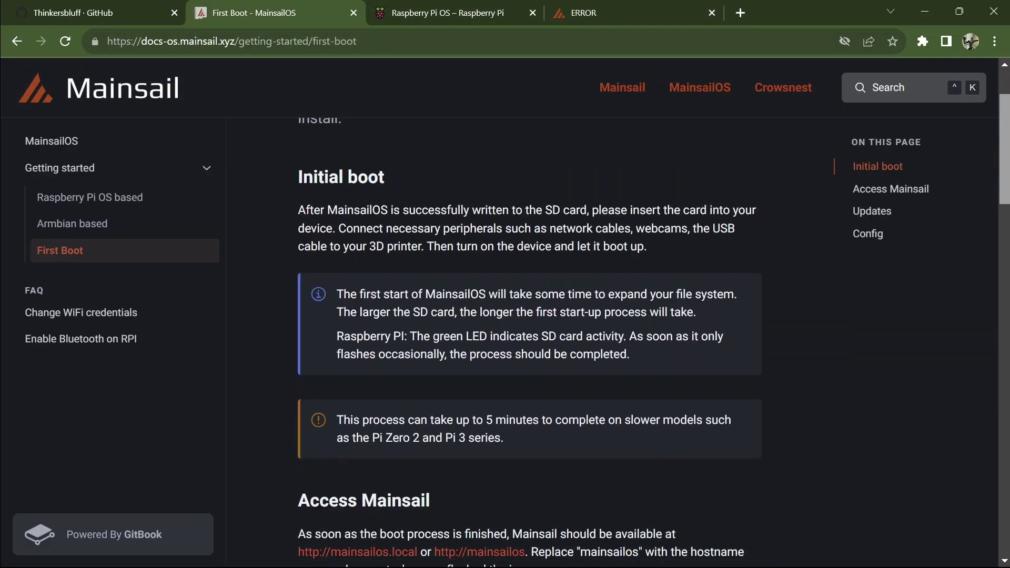
{"action": "scroll", "coordinate": [396, 364], "scroll_direction": "down", "scroll_amount": 5}
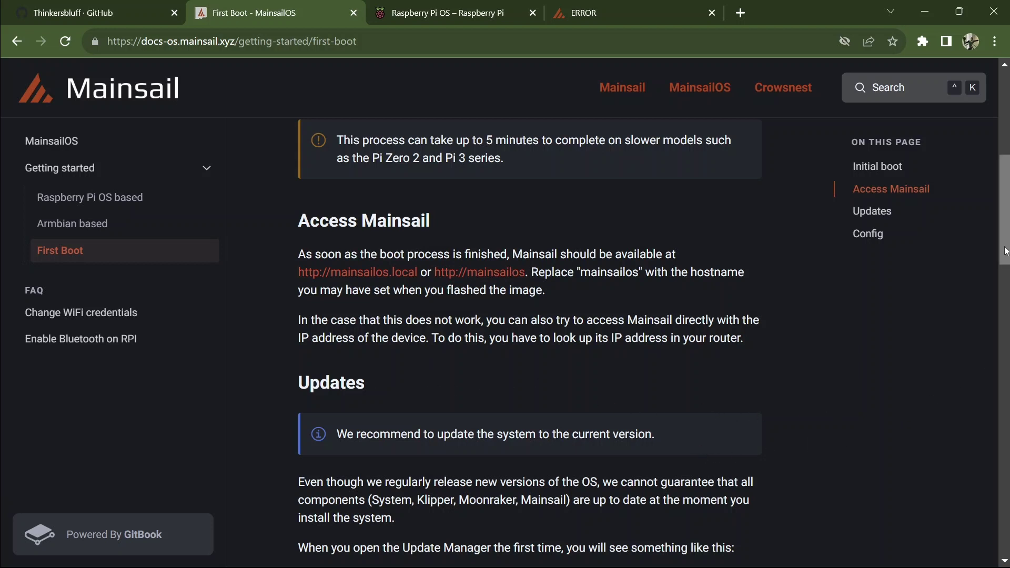
{"action": "scroll", "coordinate": [529, 342], "scroll_direction": "down", "scroll_amount": 4}
{"action": "scroll", "coordinate": [431, 183], "scroll_direction": "down", "scroll_amount": 2}
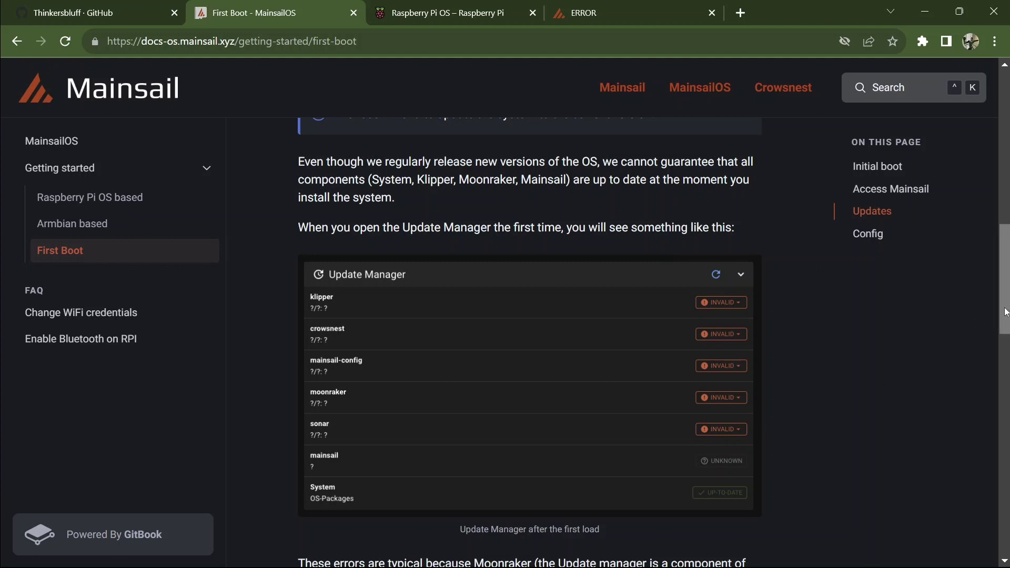
{"action": "left_click_drag", "start_coordinate": [1006, 313], "coordinate": [1007, 409]}
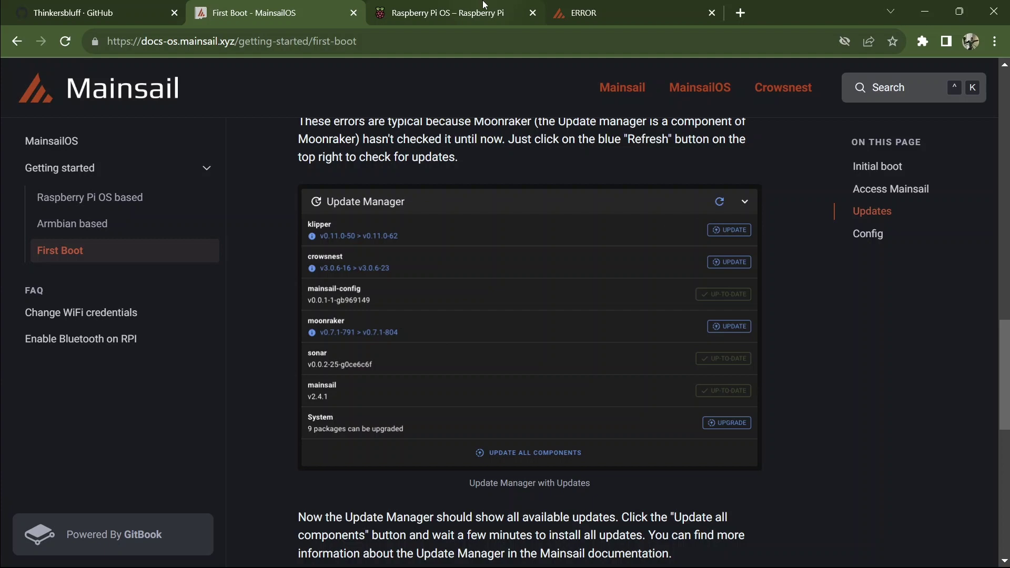
{"action": "left_click", "coordinate": [629, 9]}
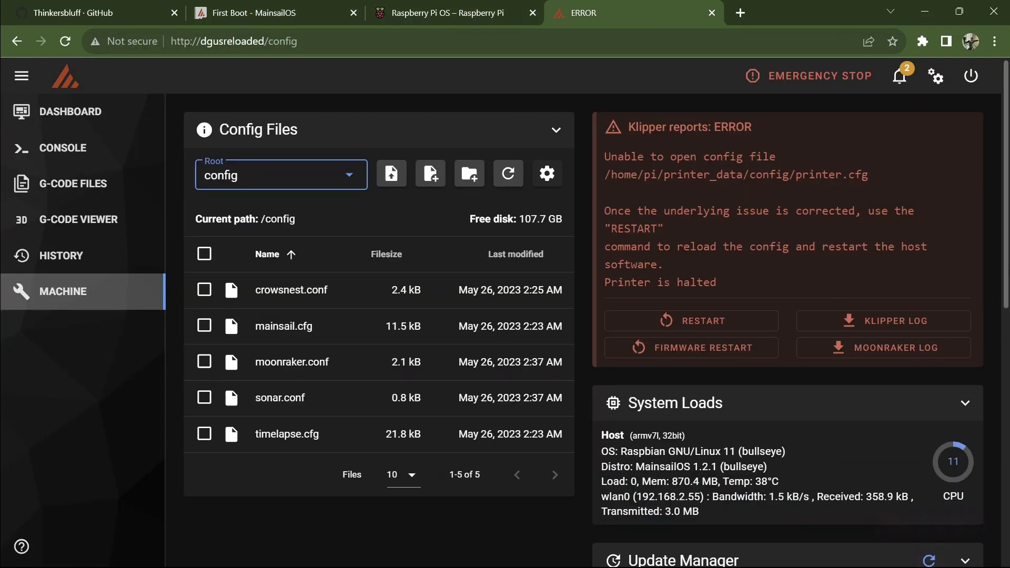
Step: Refresh the Update Manager to list available updates, then update all components at once
{"action": "scroll", "coordinate": [929, 179], "scroll_direction": "down", "scroll_amount": 6}
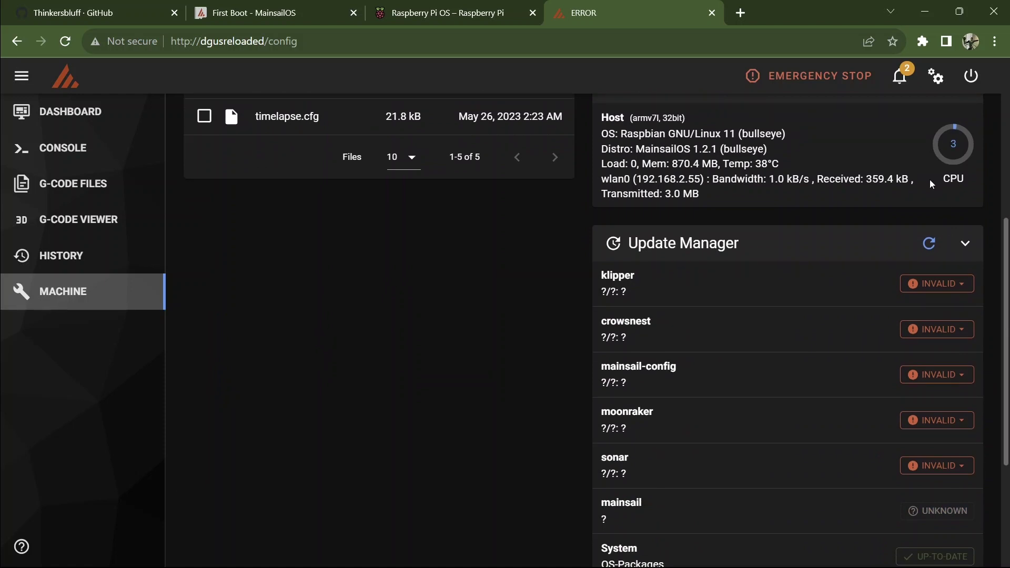
{"action": "left_click", "coordinate": [930, 240]}
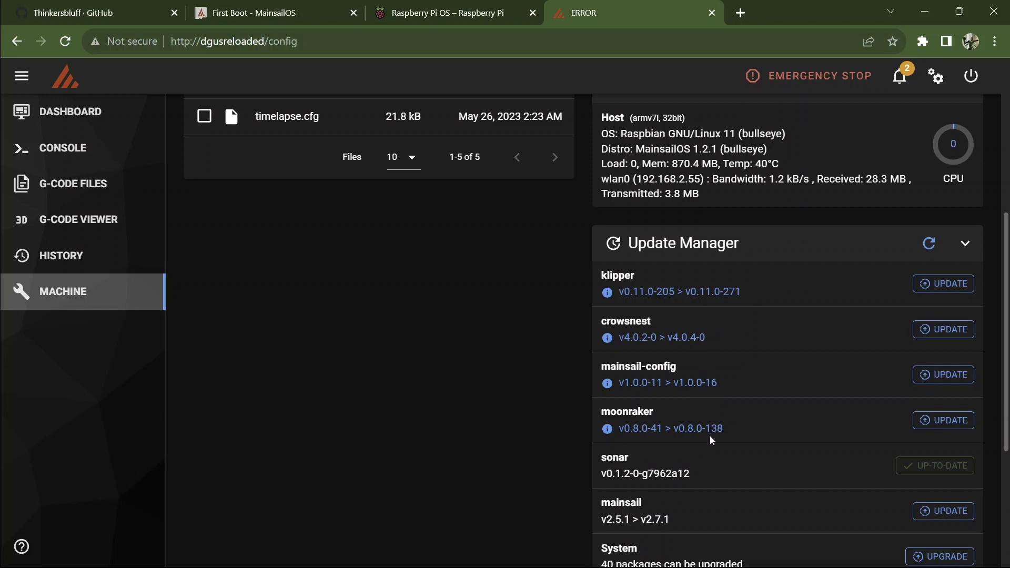
{"action": "scroll", "coordinate": [862, 451], "scroll_direction": "down", "scroll_amount": 3}
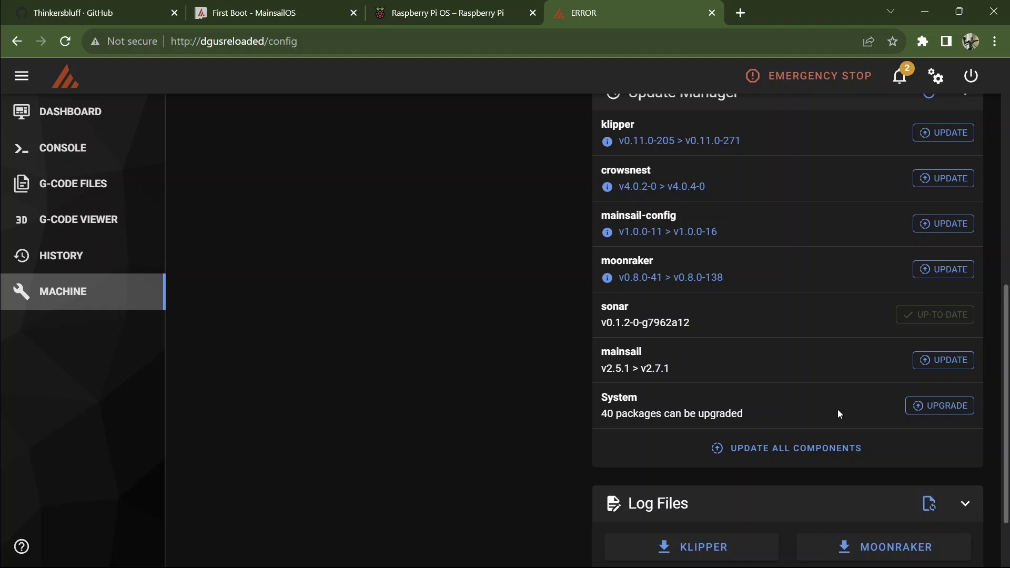
{"action": "left_click", "coordinate": [752, 455]}
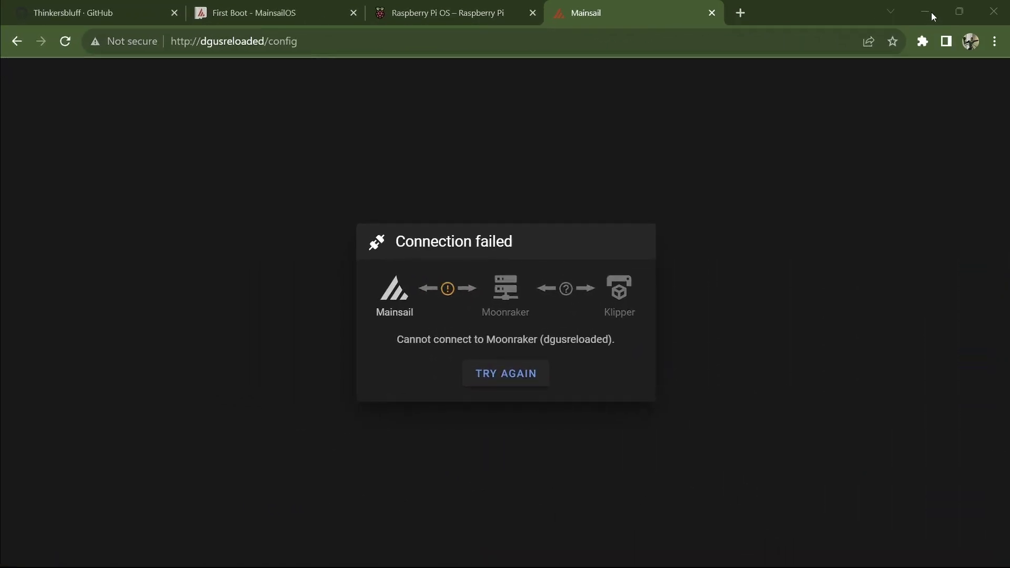
Step: Reconnect to Mainsail after the update drops the connection and dismiss the finished update log
{"action": "key", "text": "ctrl+l"}
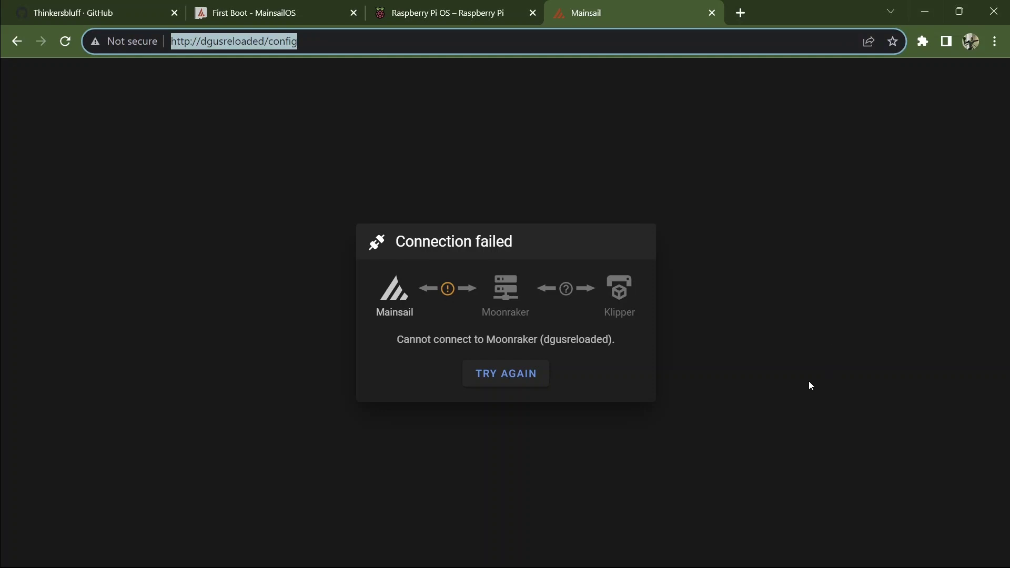
{"action": "left_click", "coordinate": [516, 379]}
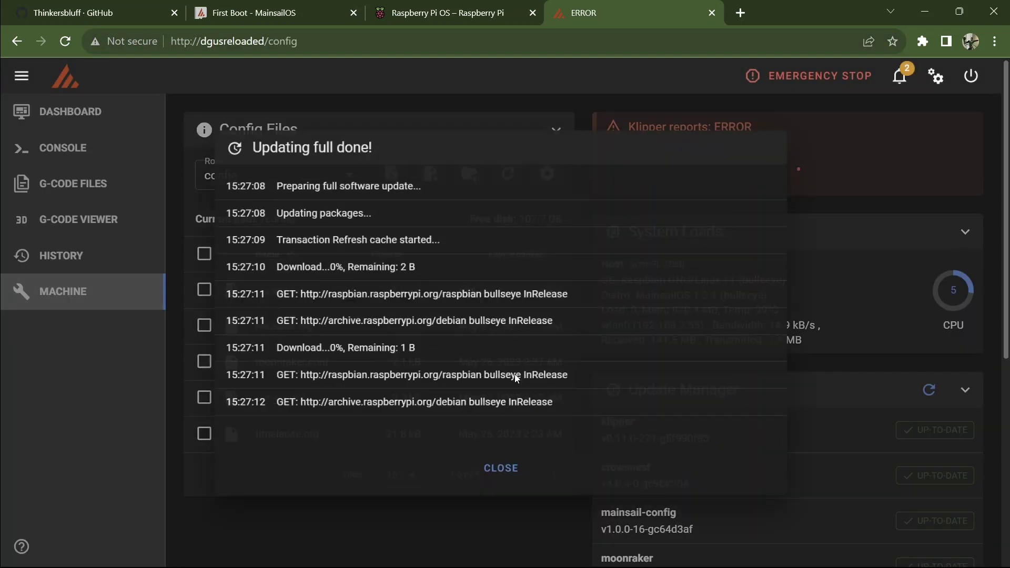
{"action": "left_click", "coordinate": [500, 478]}
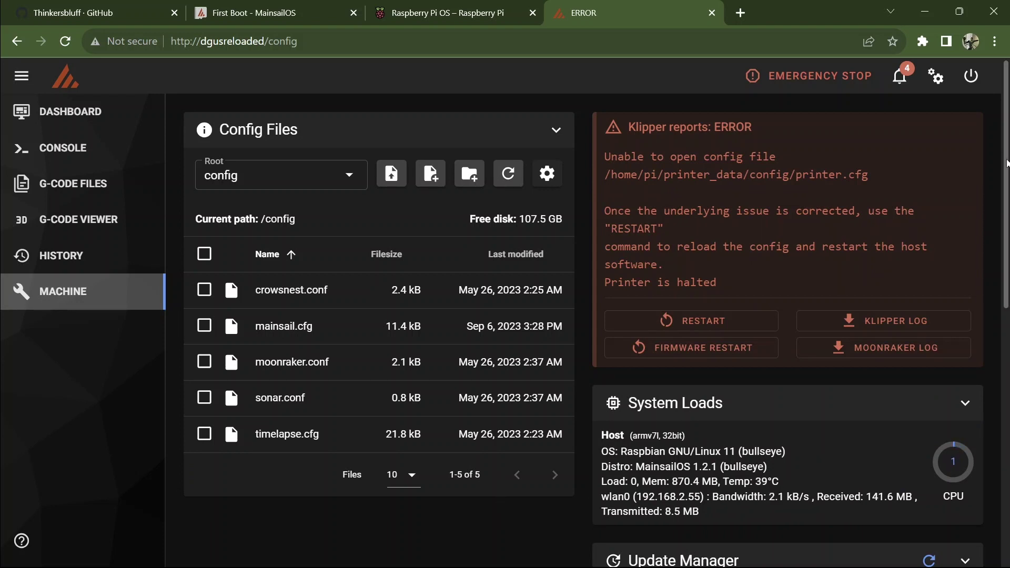
Step: Verify all components are up to date and view moonraker's untracked-source-files notice
{"action": "scroll", "coordinate": [1006, 163], "scroll_direction": "down", "scroll_amount": 8}
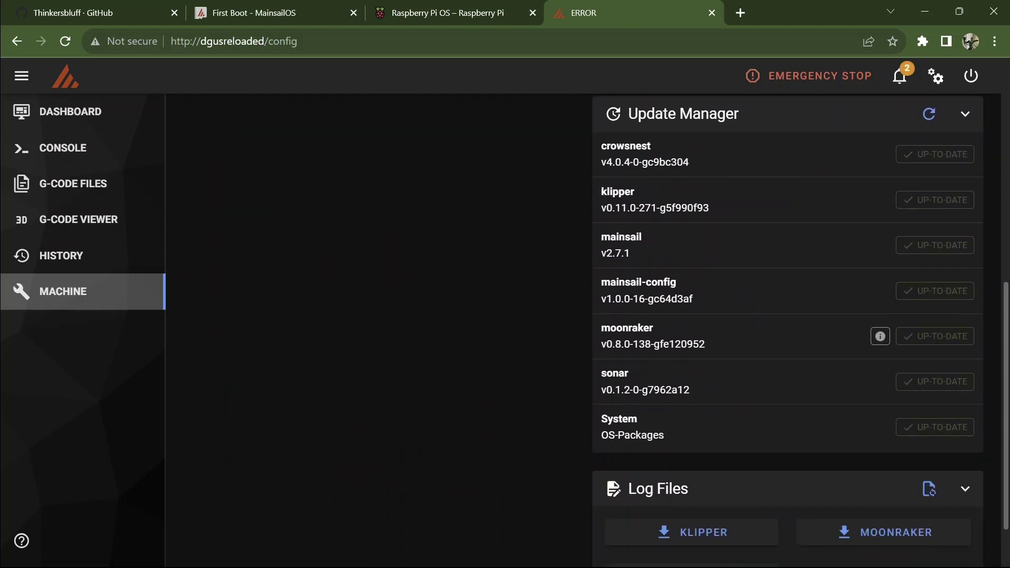
{"action": "scroll", "coordinate": [800, 327], "scroll_direction": "down", "scroll_amount": 2}
{"action": "scroll", "coordinate": [787, 318], "scroll_direction": "up", "scroll_amount": 2}
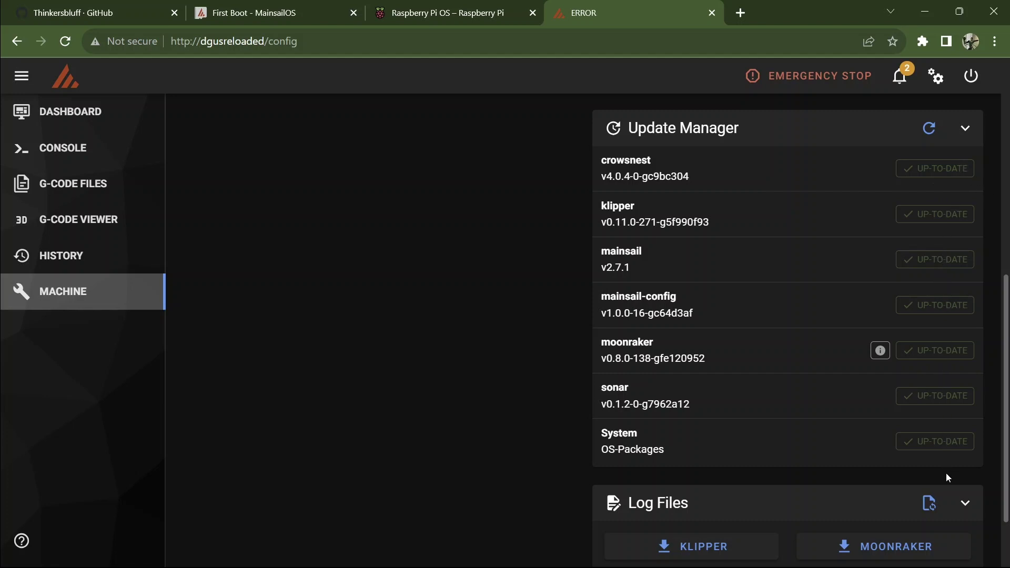
{"action": "left_click", "coordinate": [881, 350]}
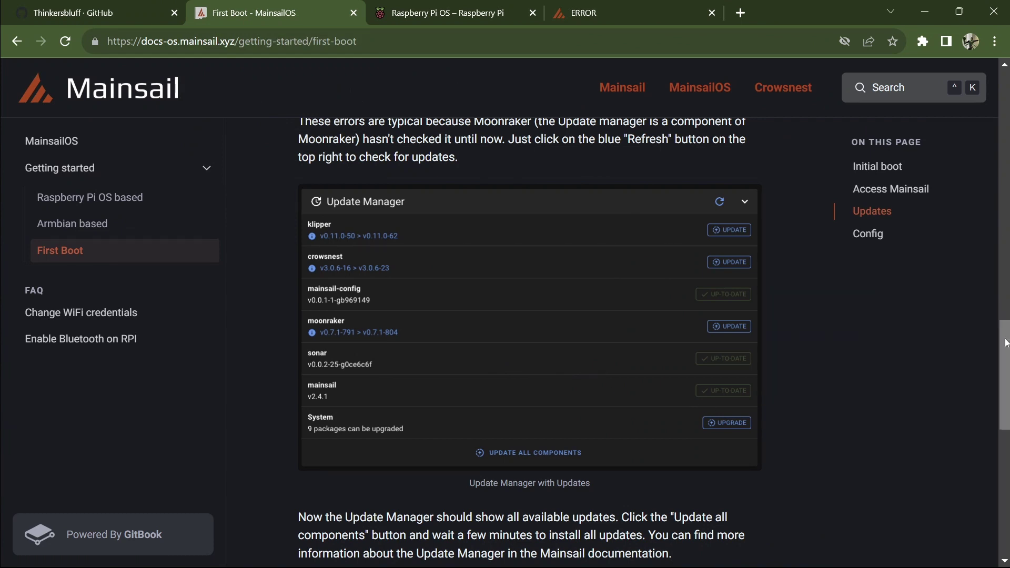
Step: Scroll the First Boot page to the Config section about adding [include mainsail.cfg] to printer.cfg
{"action": "left_click_drag", "start_coordinate": [1006, 343], "coordinate": [1008, 446]}
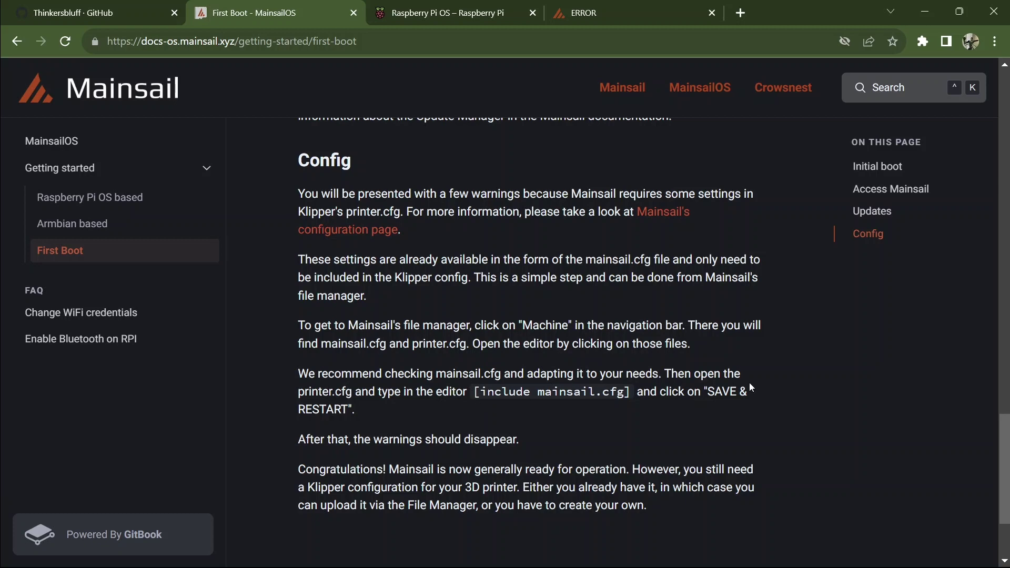
Step: Scroll to the end of the First Boot page before returning to Mainsail's machine page
{"action": "scroll", "coordinate": [654, 408], "scroll_direction": "down", "scroll_amount": 3}
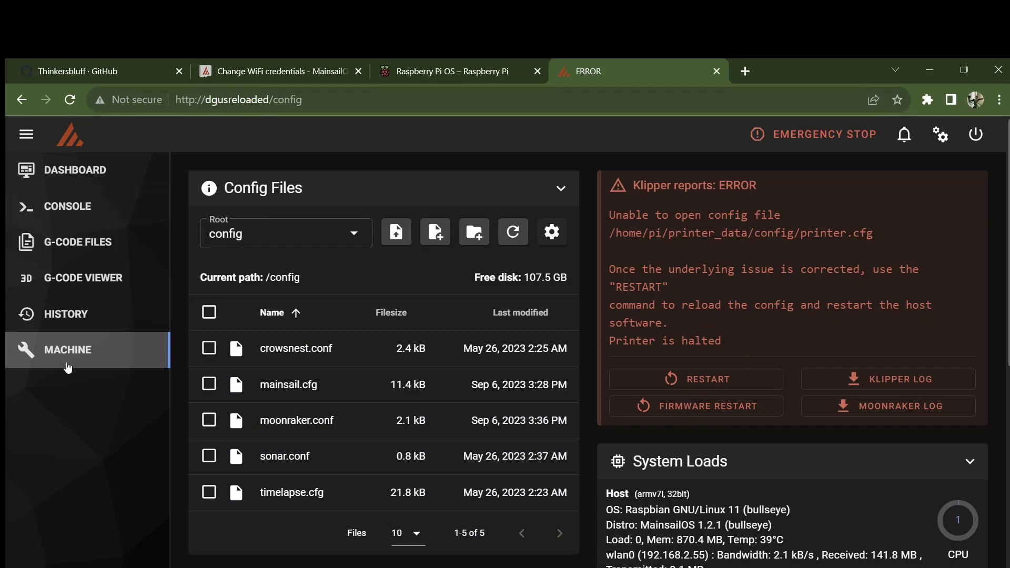
Step: Review crowsnest.conf's port information and camera settings, then save and close it
{"action": "left_click", "coordinate": [381, 348]}
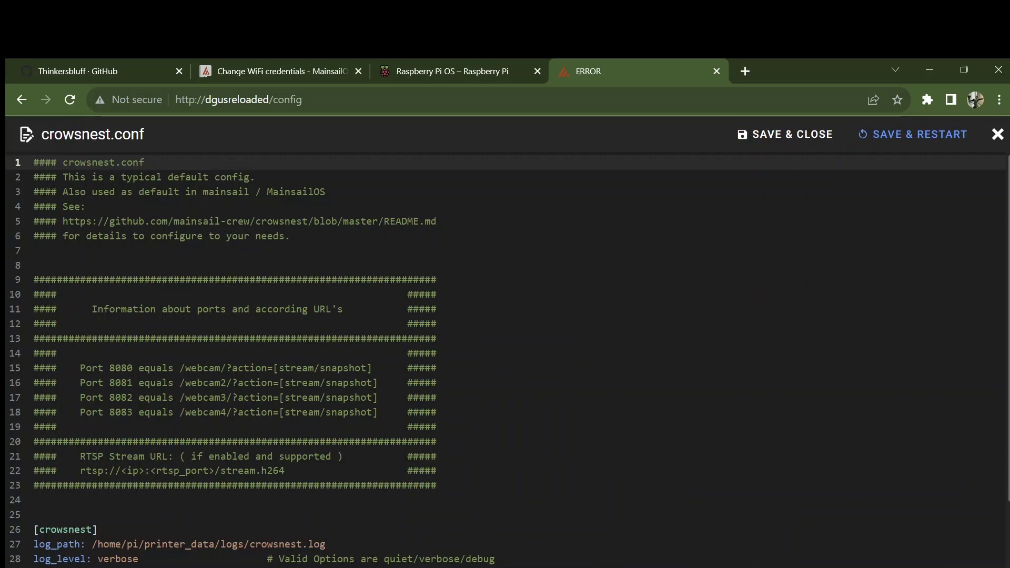
{"action": "scroll", "coordinate": [505, 360], "scroll_direction": "down", "scroll_amount": 3}
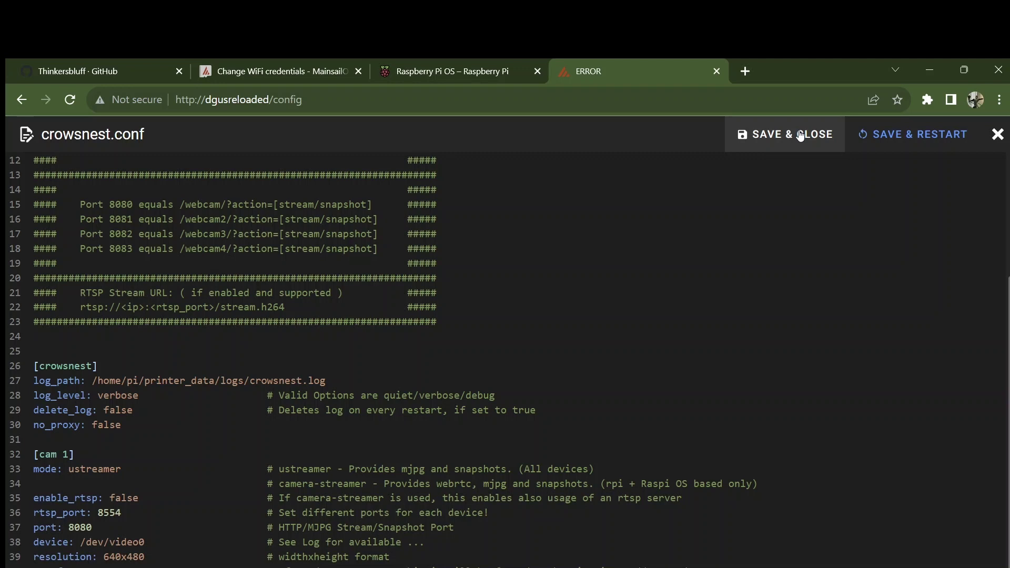
{"action": "left_click", "coordinate": [800, 135]}
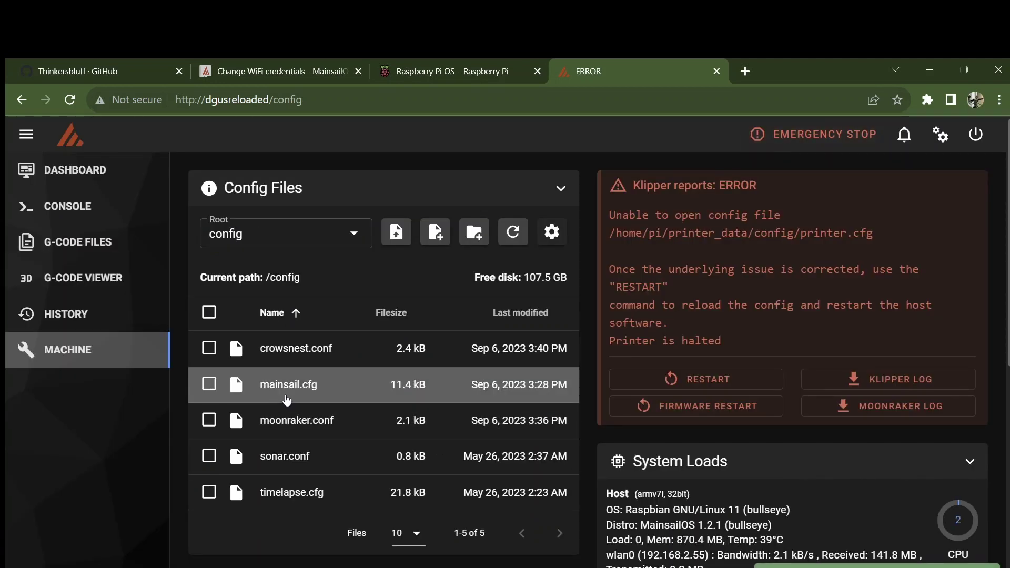
Step: Look through the read-only mainsail.cfg macro definitions and close the viewer
{"action": "left_click", "coordinate": [305, 398]}
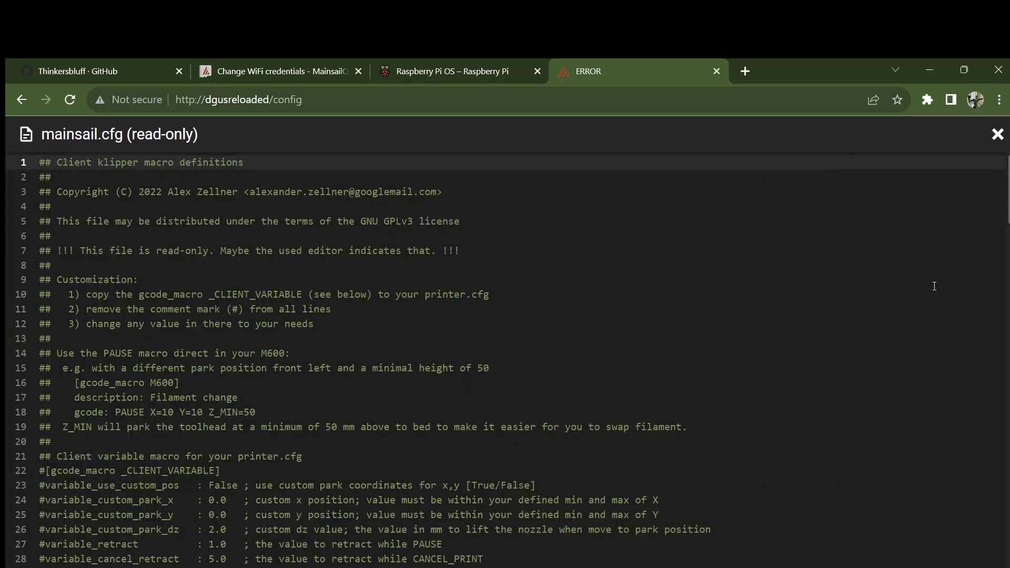
{"action": "left_click_drag", "start_coordinate": [1007, 197], "coordinate": [1007, 270]}
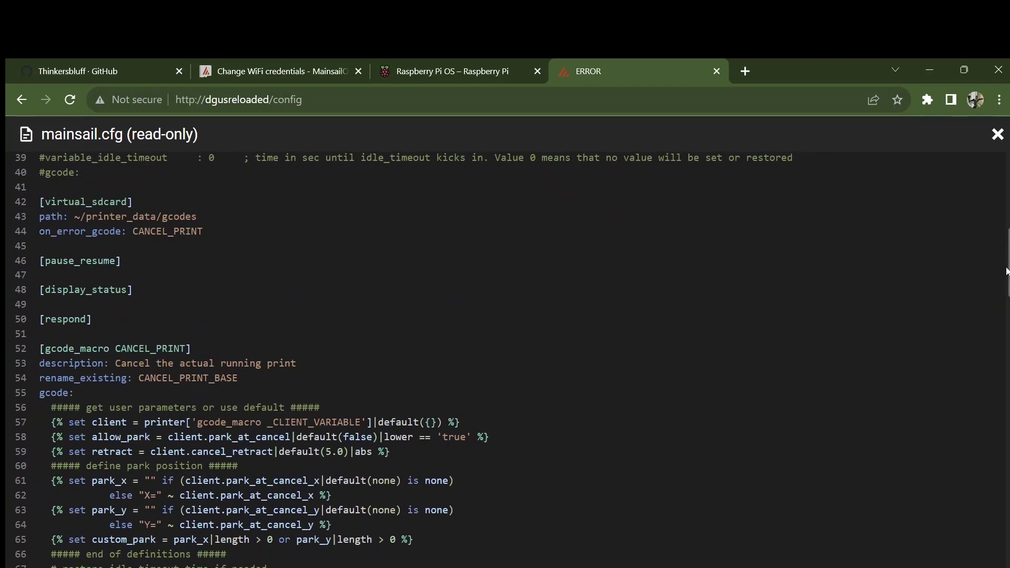
{"action": "left_click_drag", "start_coordinate": [1008, 271], "coordinate": [1008, 195]}
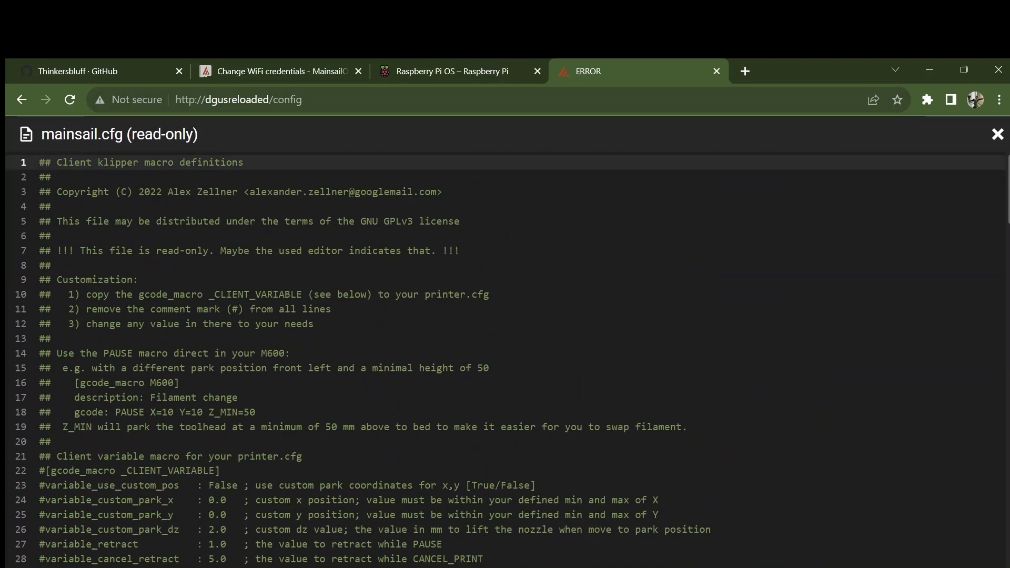
{"action": "left_click", "coordinate": [998, 134]}
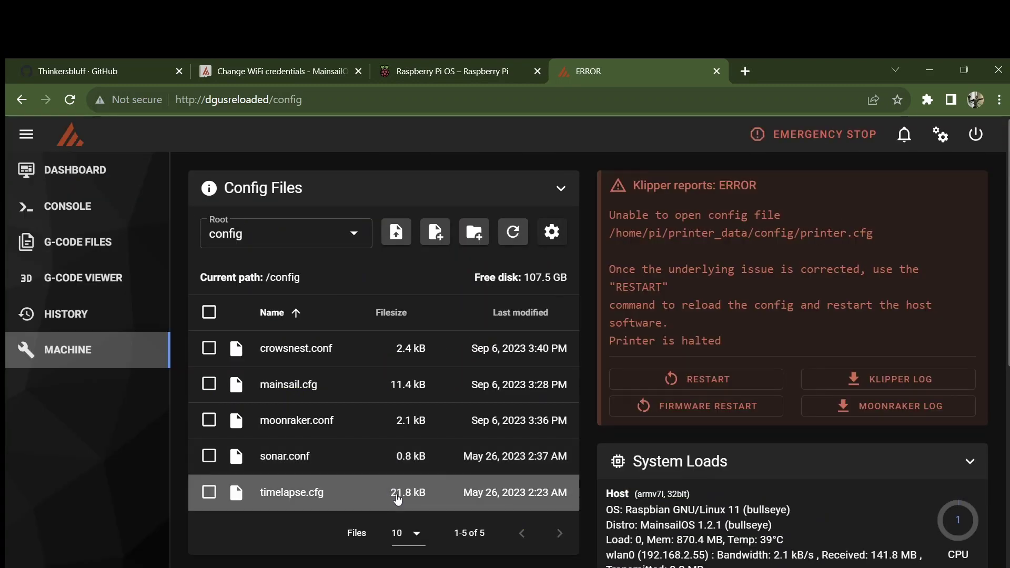
Step: Open moonraker.conf and look through its server and authorization trusted-client settings
{"action": "left_click", "coordinate": [318, 420]}
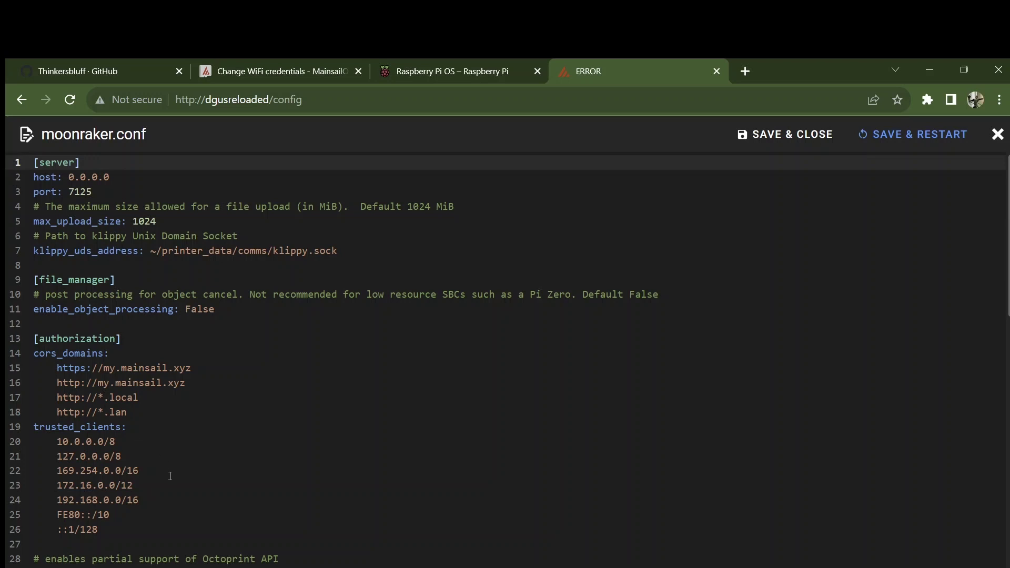
{"action": "left_click", "coordinate": [116, 530]}
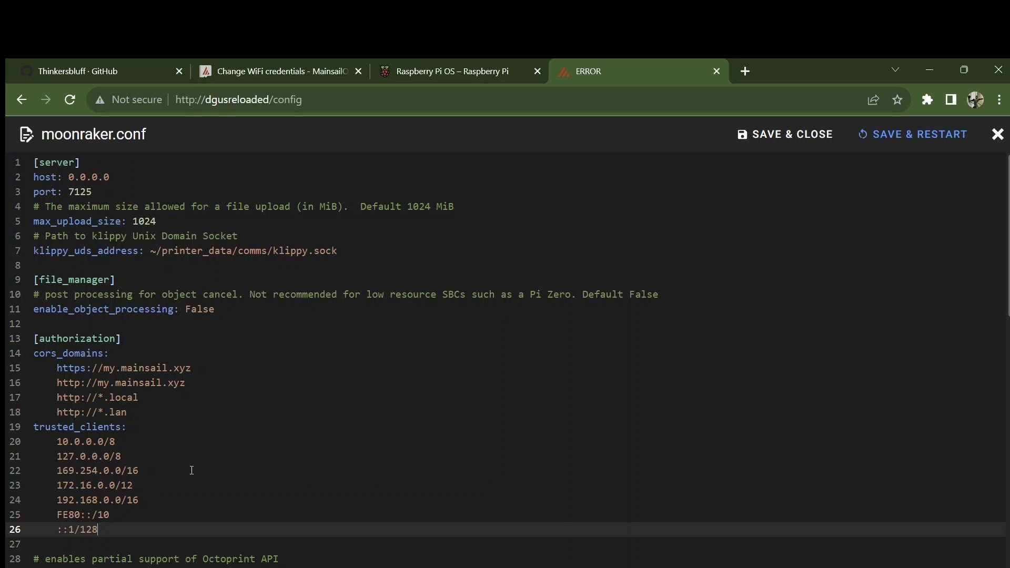
{"action": "scroll", "coordinate": [186, 488], "scroll_direction": "down", "scroll_amount": 6}
{"action": "left_click", "coordinate": [526, 445]}
{"action": "scroll", "coordinate": [505, 358], "scroll_direction": "down", "scroll_amount": 8}
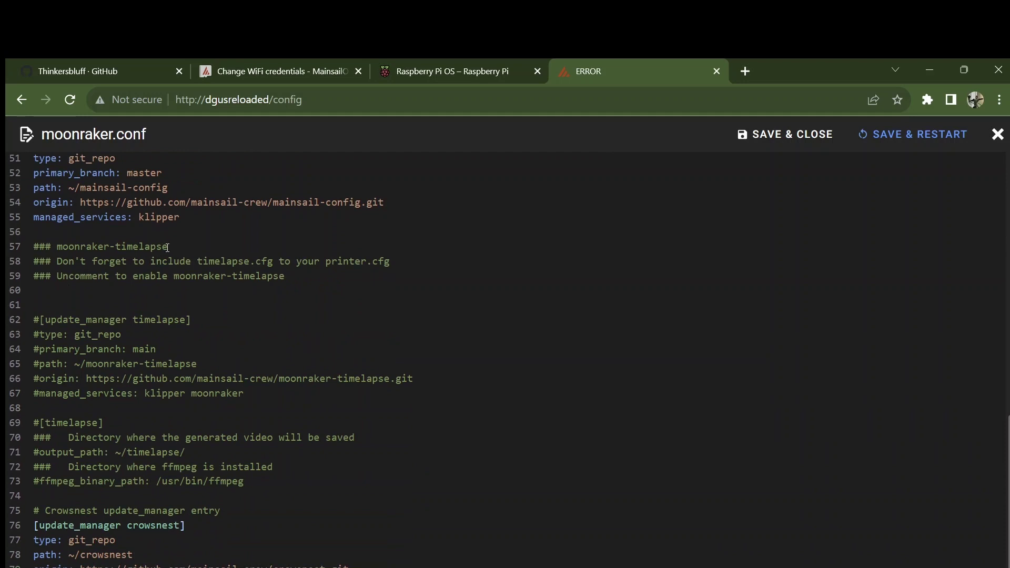
Step: Check the commented-out moonraker-timelapse update_manager block, then close the file unchanged
{"action": "left_click_drag", "start_coordinate": [167, 247], "coordinate": [40, 243]}
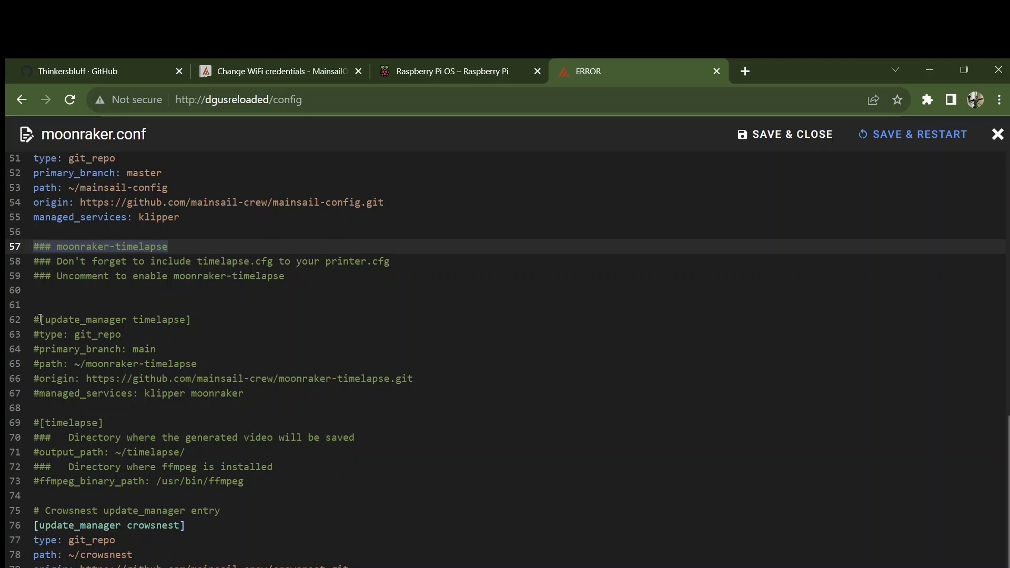
{"action": "left_click_drag", "start_coordinate": [41, 318], "coordinate": [35, 319]}
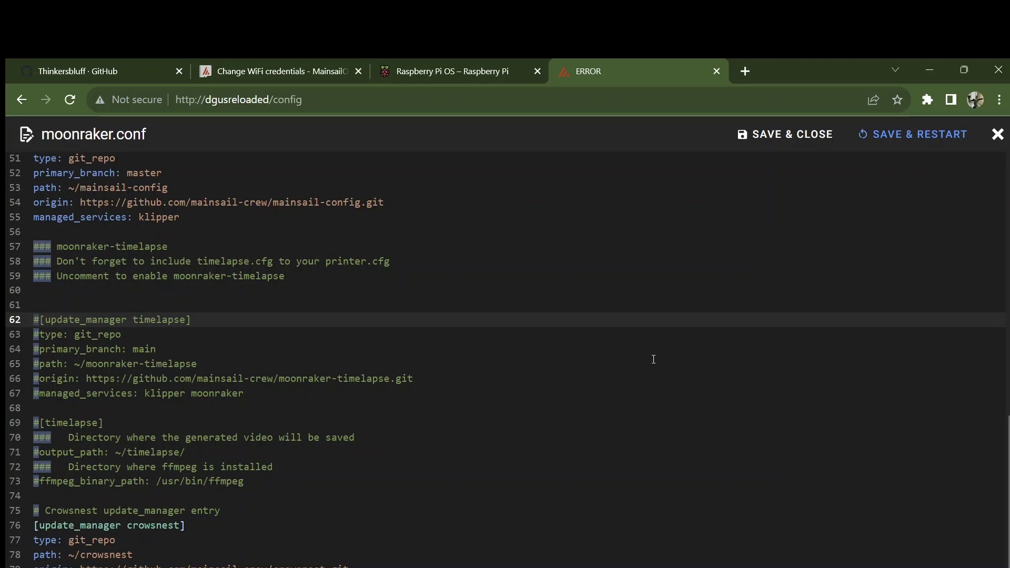
{"action": "left_click", "coordinate": [996, 135]}
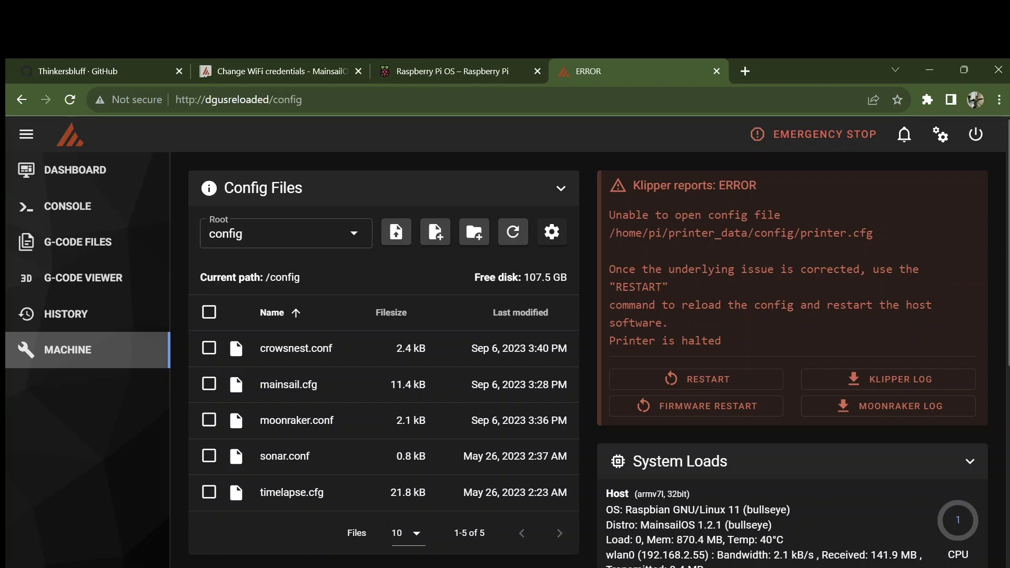
{"action": "scroll", "coordinate": [587, 360], "scroll_direction": "down", "scroll_amount": 5}
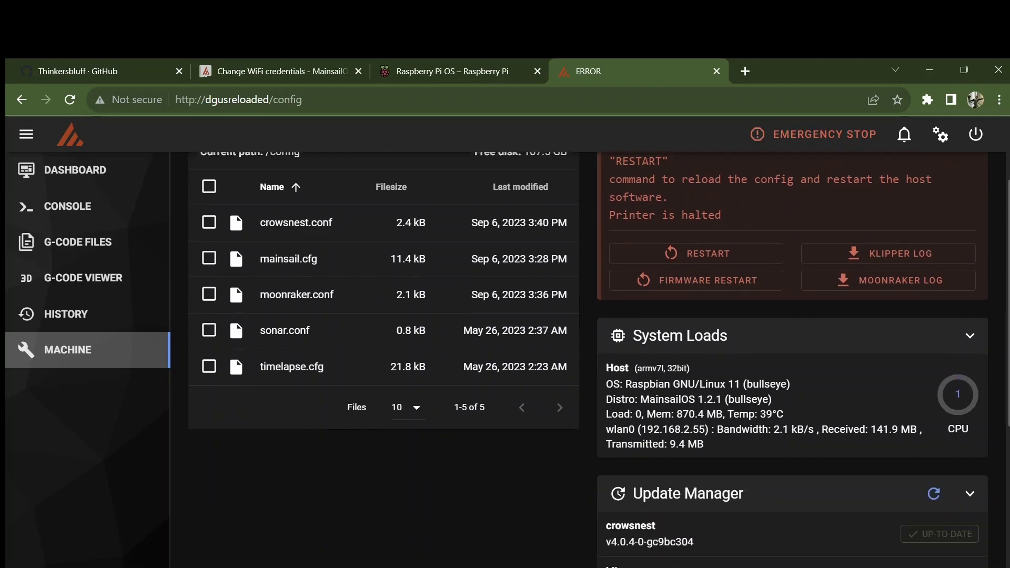
{"action": "scroll", "coordinate": [977, 511], "scroll_direction": "down", "scroll_amount": 5}
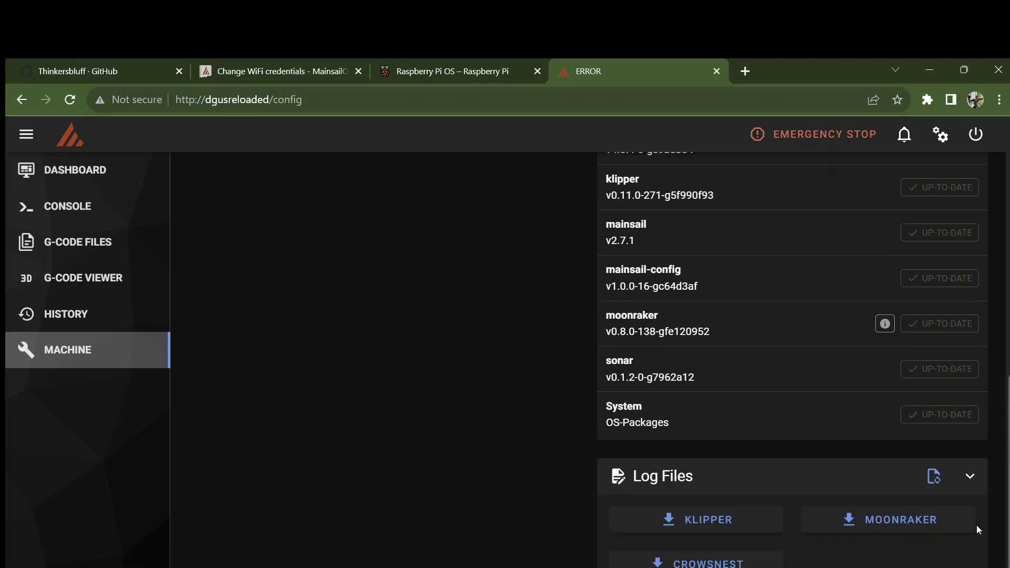
{"action": "scroll", "coordinate": [976, 525], "scroll_direction": "up", "scroll_amount": 10}
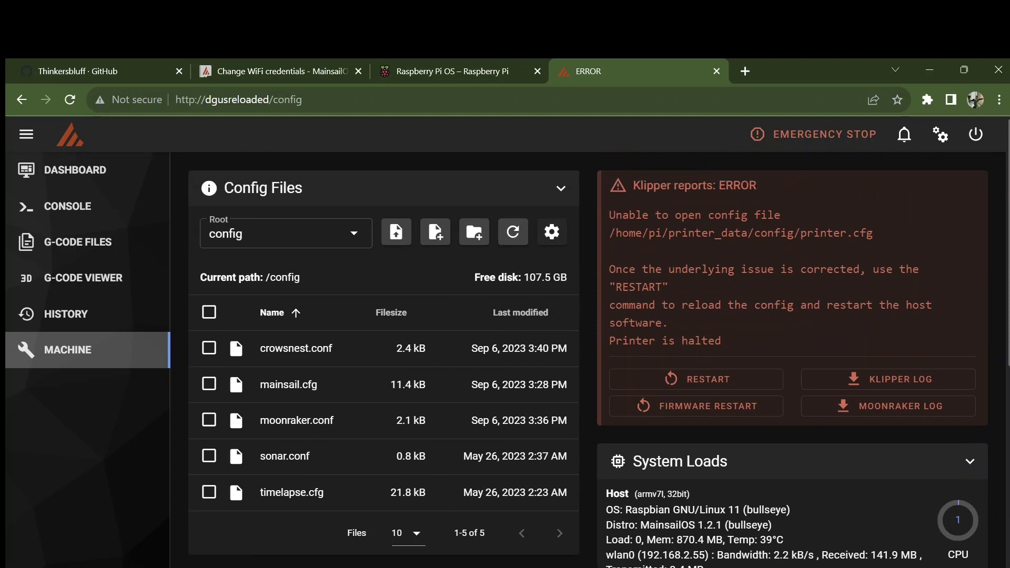